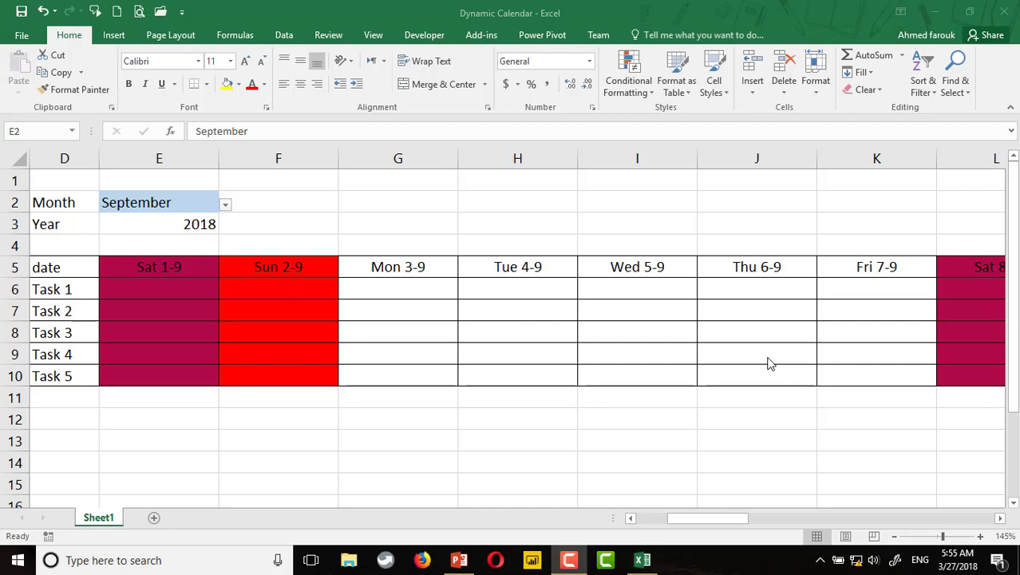
Step: Set the month in E2 of the finished calendar to April and inspect the date formula in E5
drag(721, 517, 281, 237)
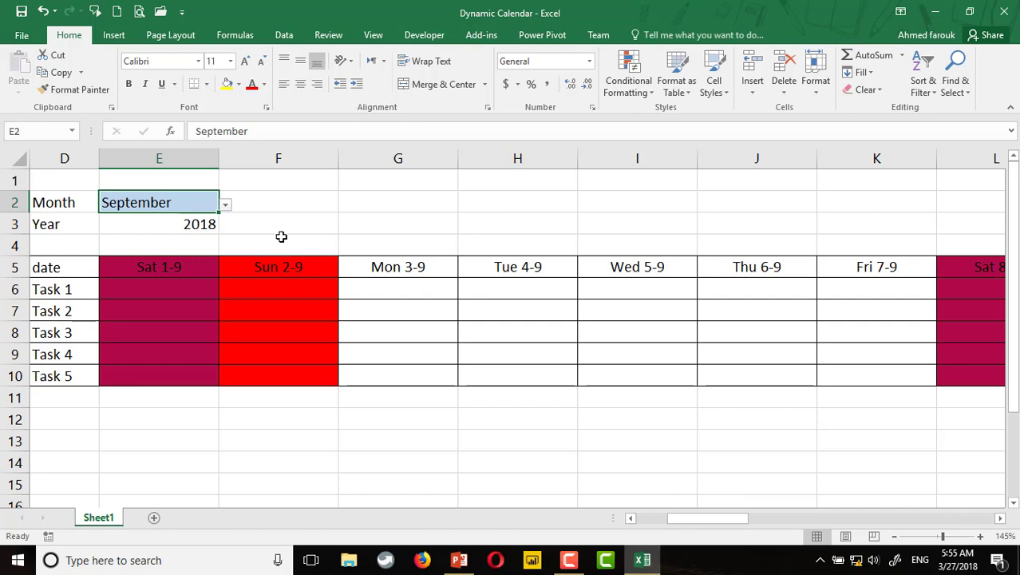
click(222, 204)
drag(220, 269, 216, 233)
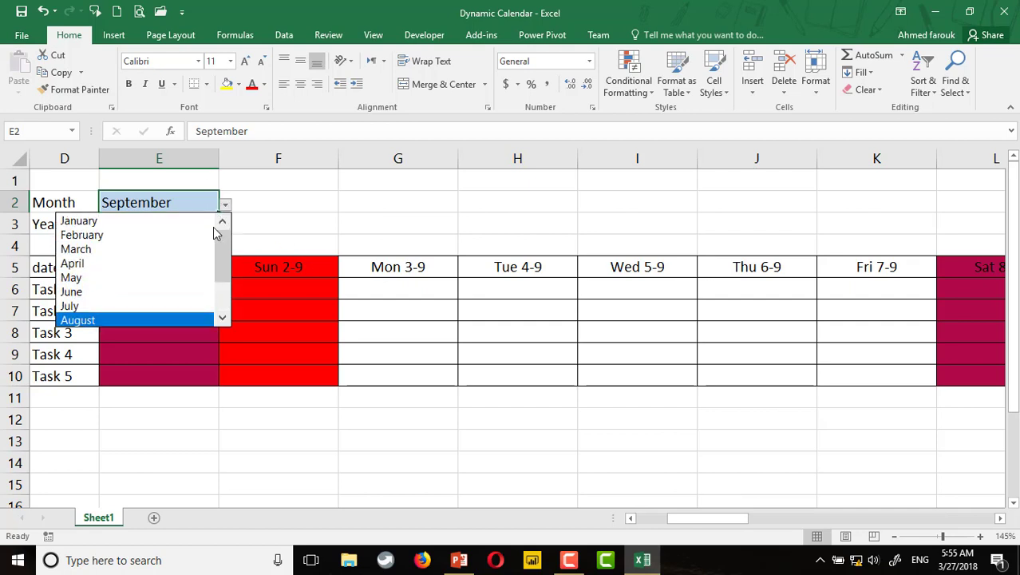
click(139, 263)
click(164, 224)
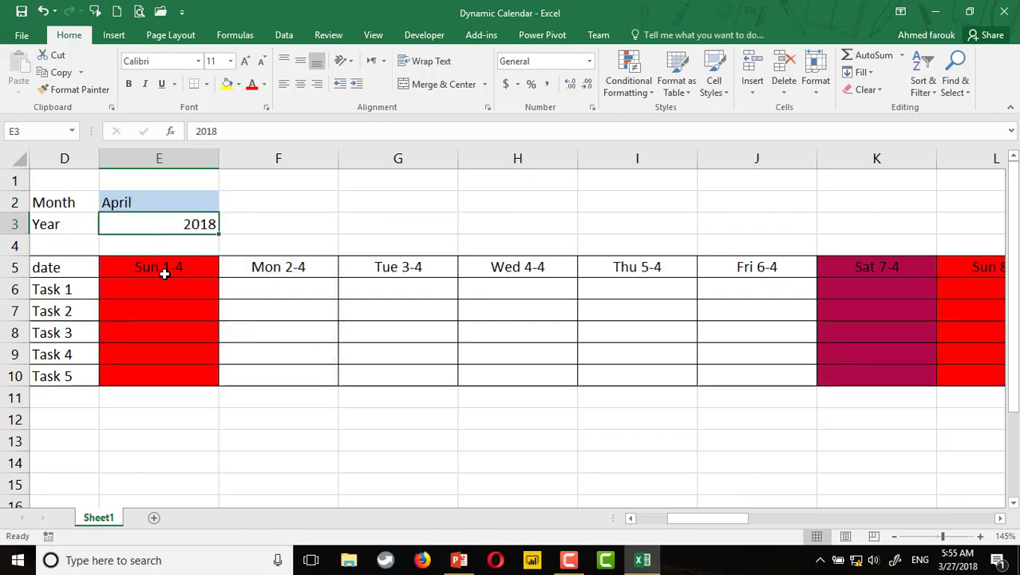
click(164, 272)
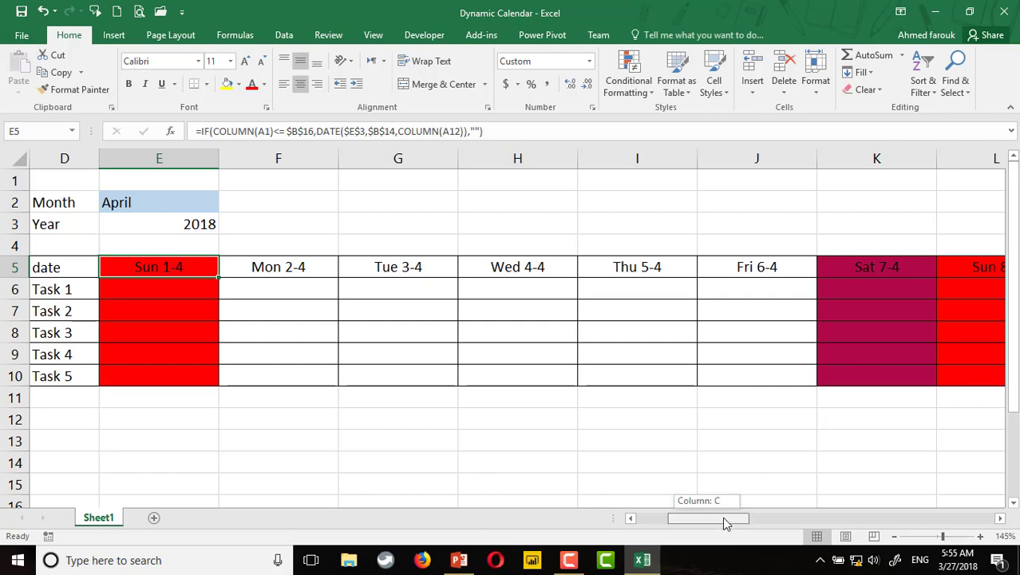
drag(722, 519, 638, 516)
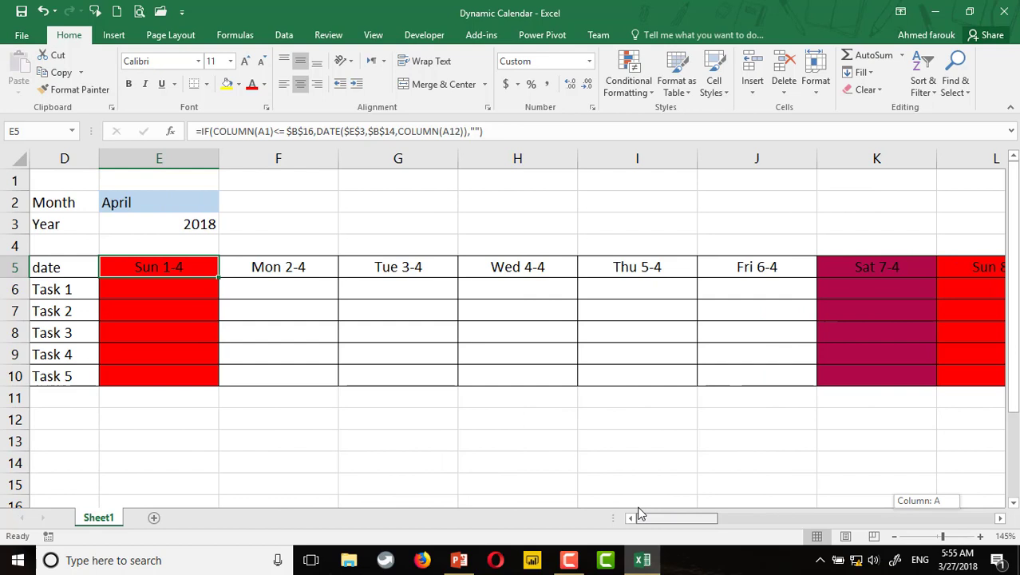
Step: Set the finished calendar's month in E2 to February and look over its date columns
click(200, 203)
click(225, 205)
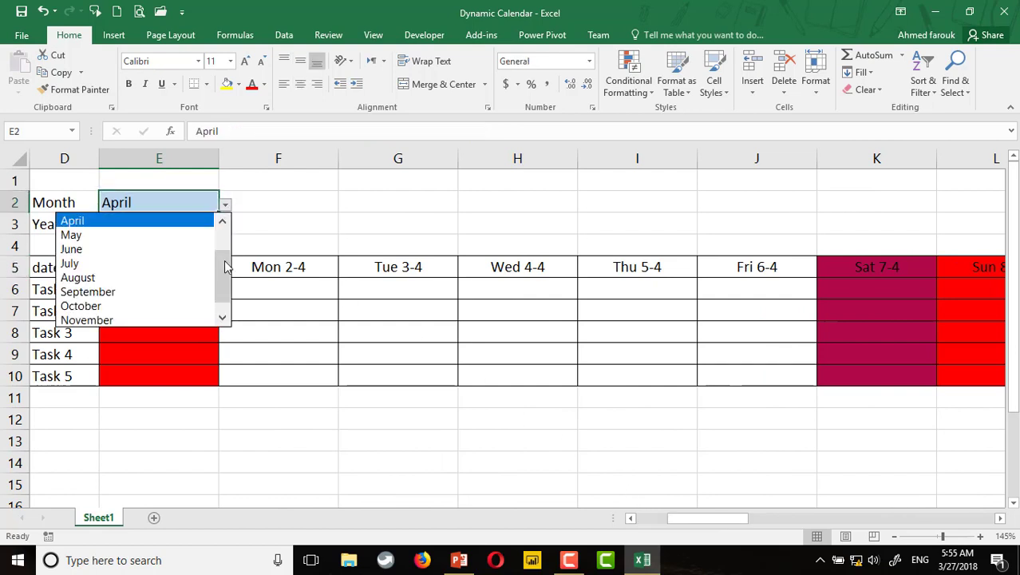
scroll(216, 255, up, 1)
click(191, 232)
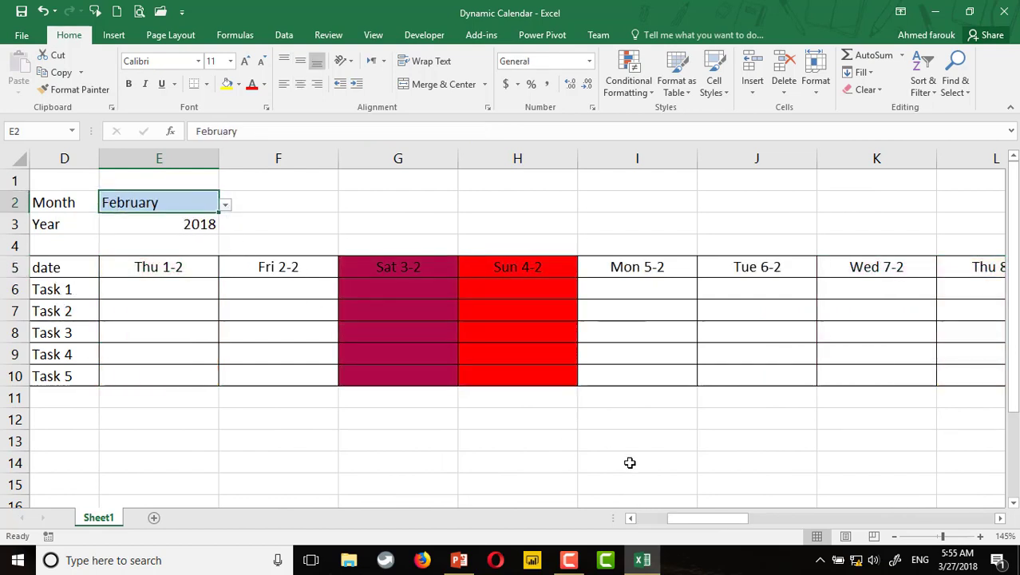
mouse_move(699, 520)
mouse_down()
mouse_move(935, 517)
mouse_move(688, 519)
mouse_up()
Step: Create a blank workbook and list the months January to December in A2:A13
click(117, 11)
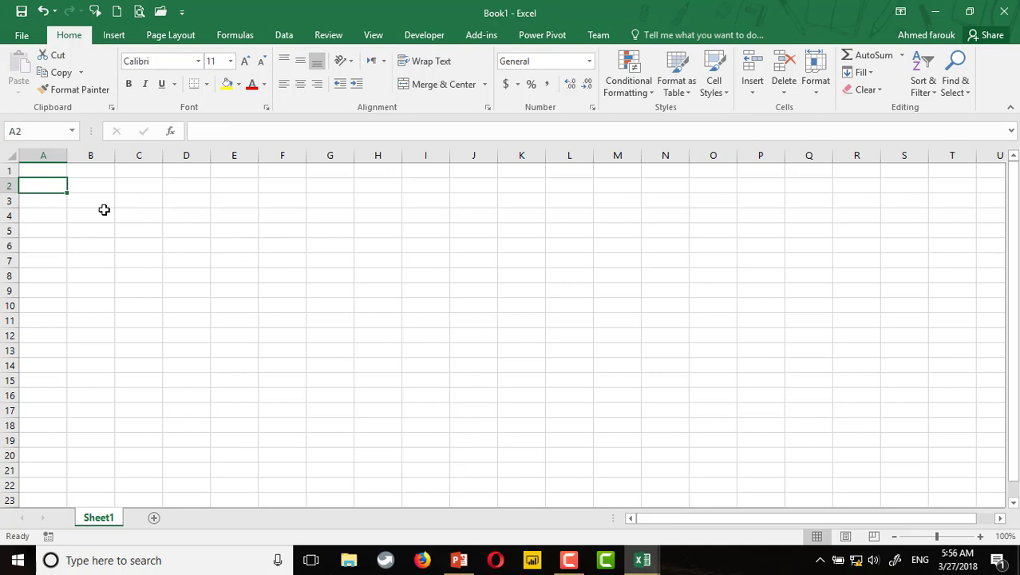
text(Ja)
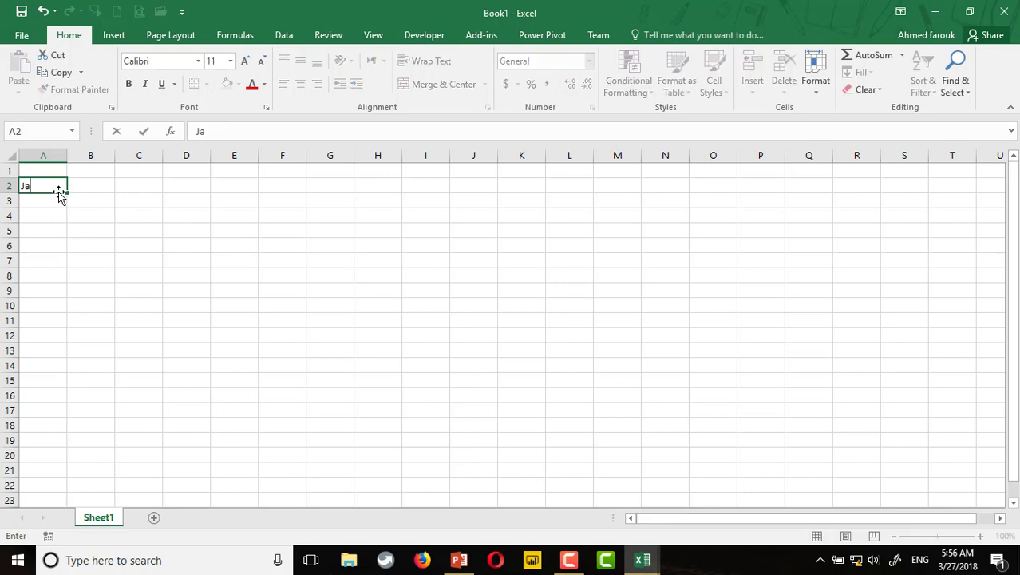
text(nuary)
key(Return)
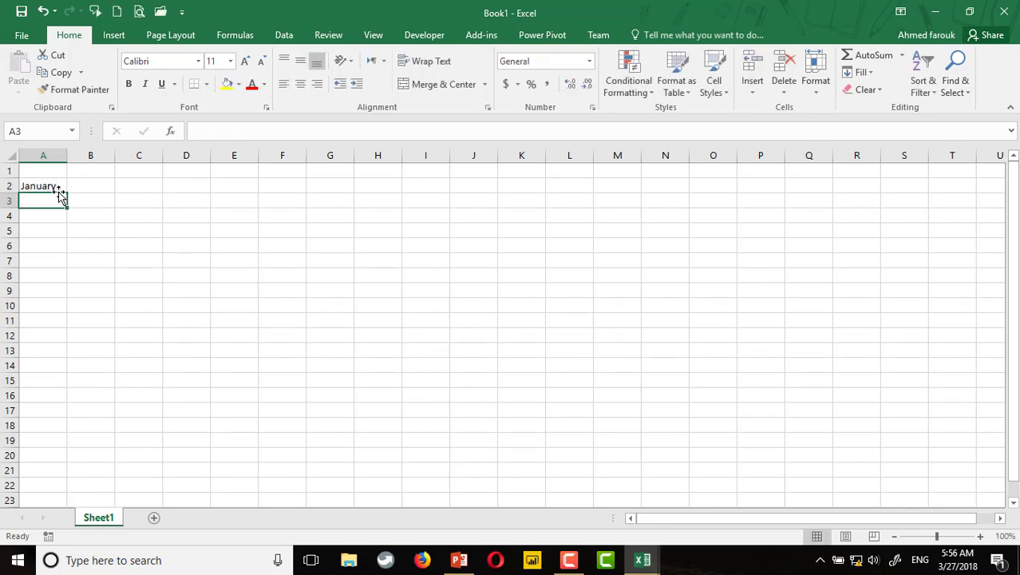
click(50, 189)
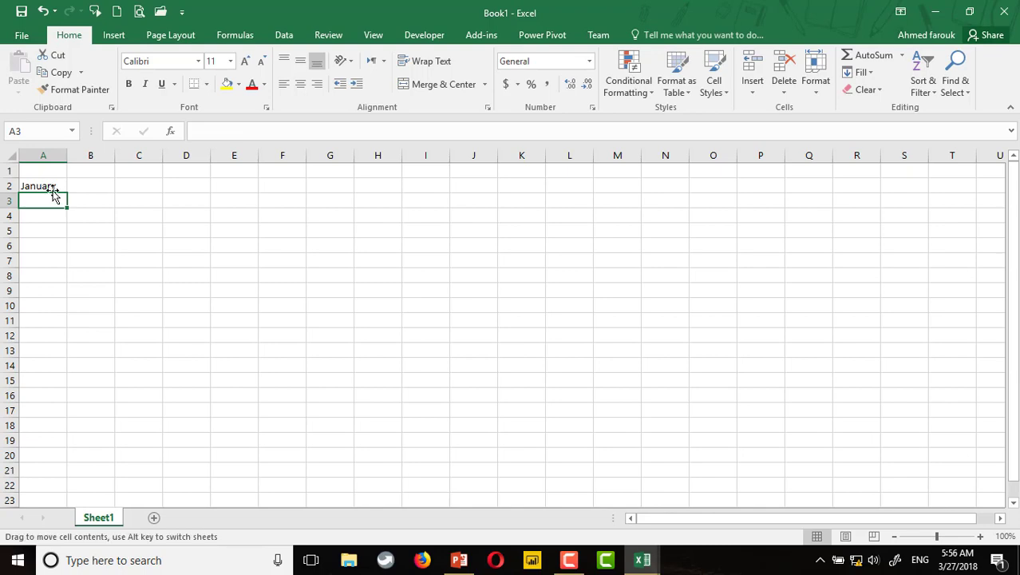
drag(65, 191, 55, 357)
Step: Number the months 1 to 12 in B2:B13 and fit column A's width to its contents
click(225, 67)
text(1)
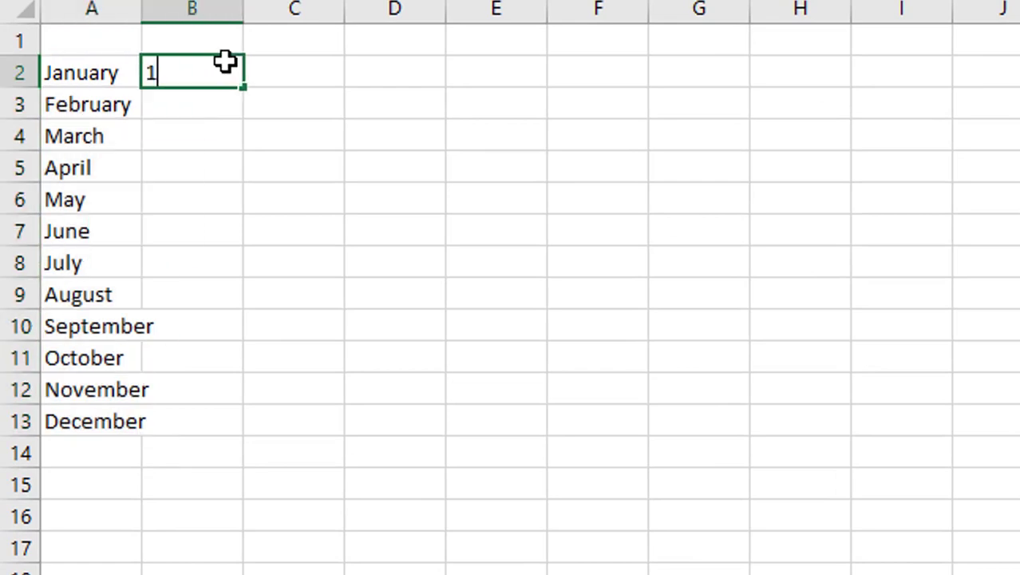
key(Return)
text(2)
key(Return)
drag(225, 64, 212, 132)
double_click(243, 149)
double_click(141, 8)
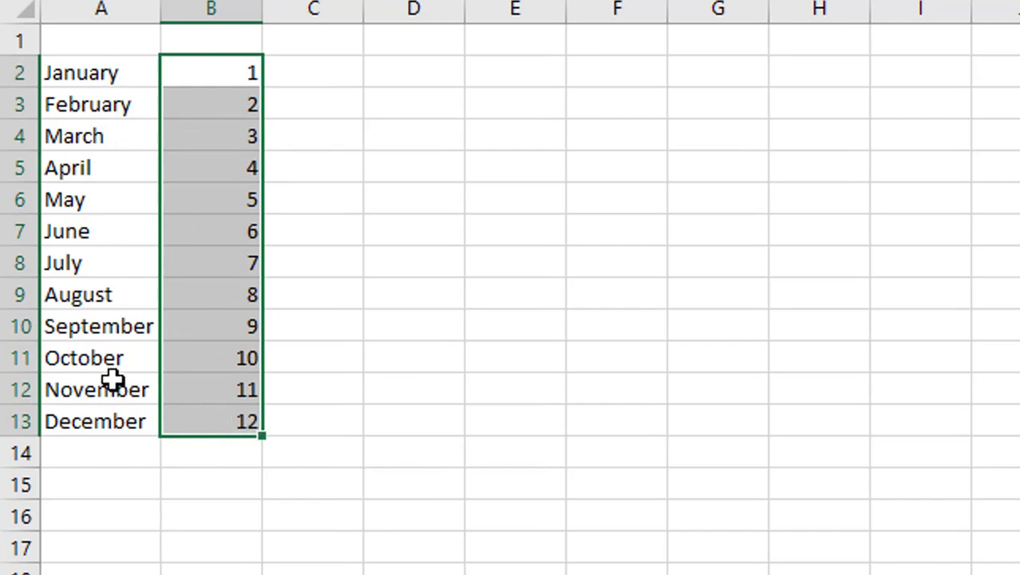
Step: Name the range of month names A2:A13 "list"
drag(102, 73, 107, 415)
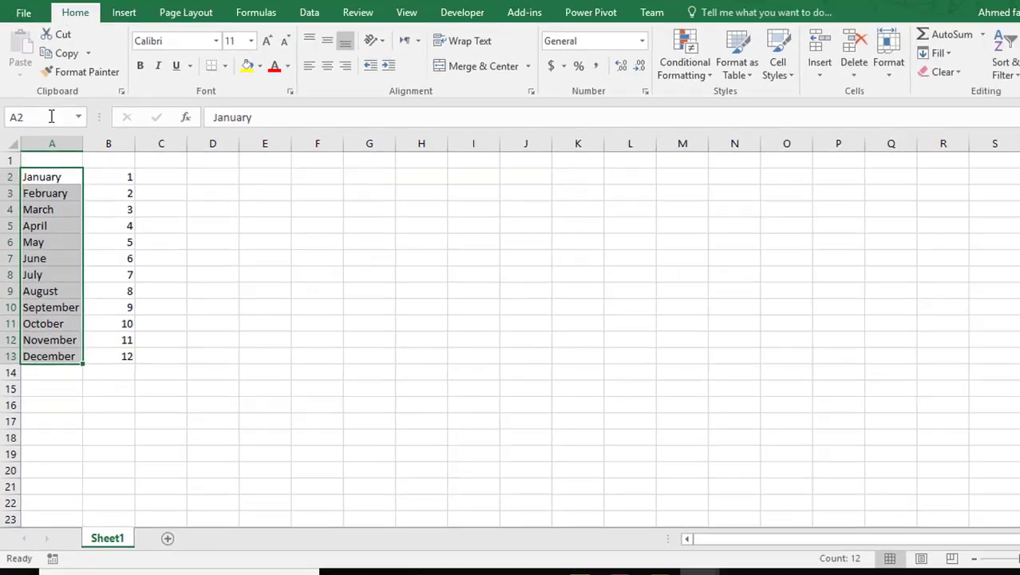
click(47, 130)
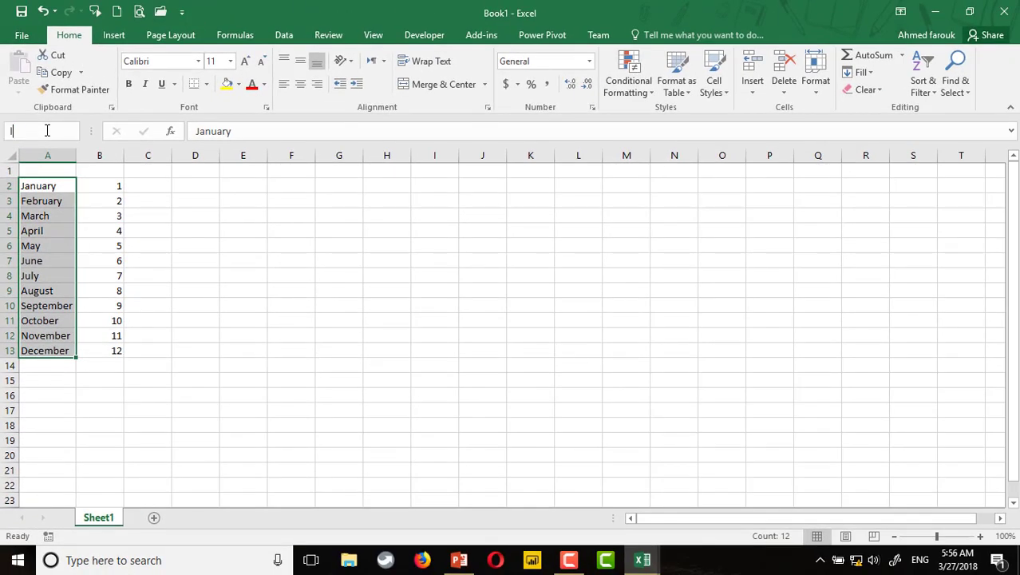
key(Return)
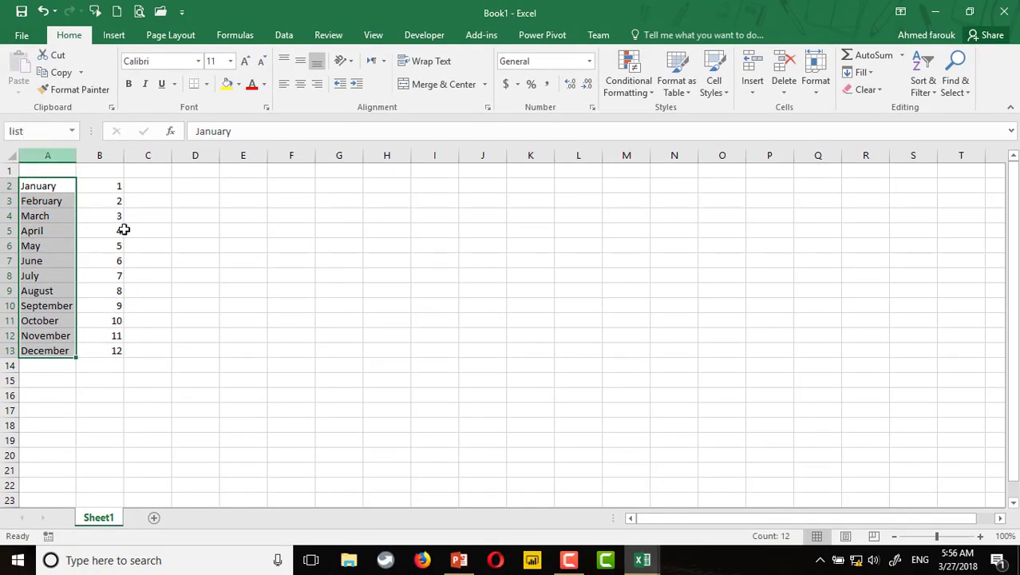
Step: Fill cell E2 with a light blue theme color
click(234, 295)
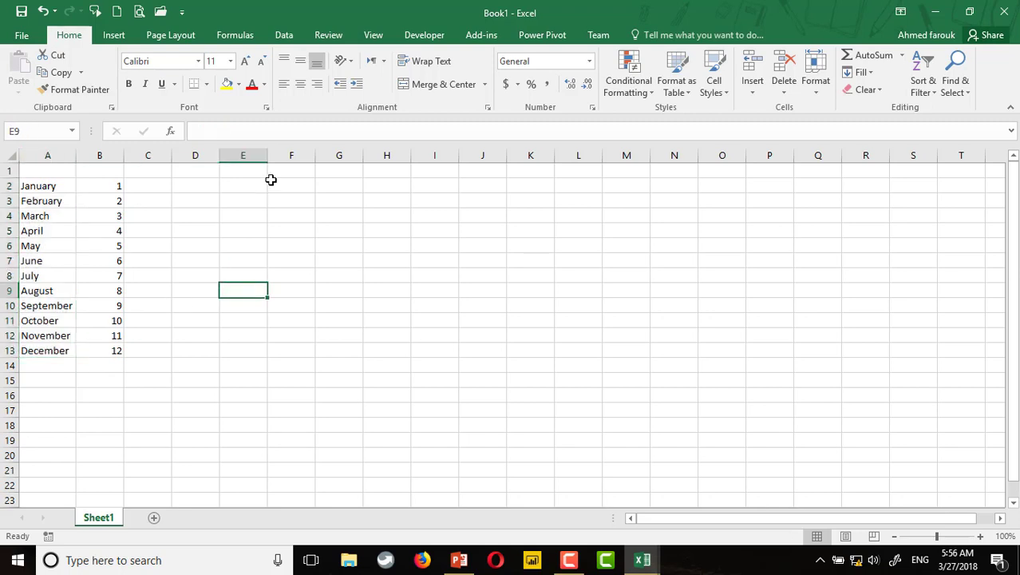
click(249, 185)
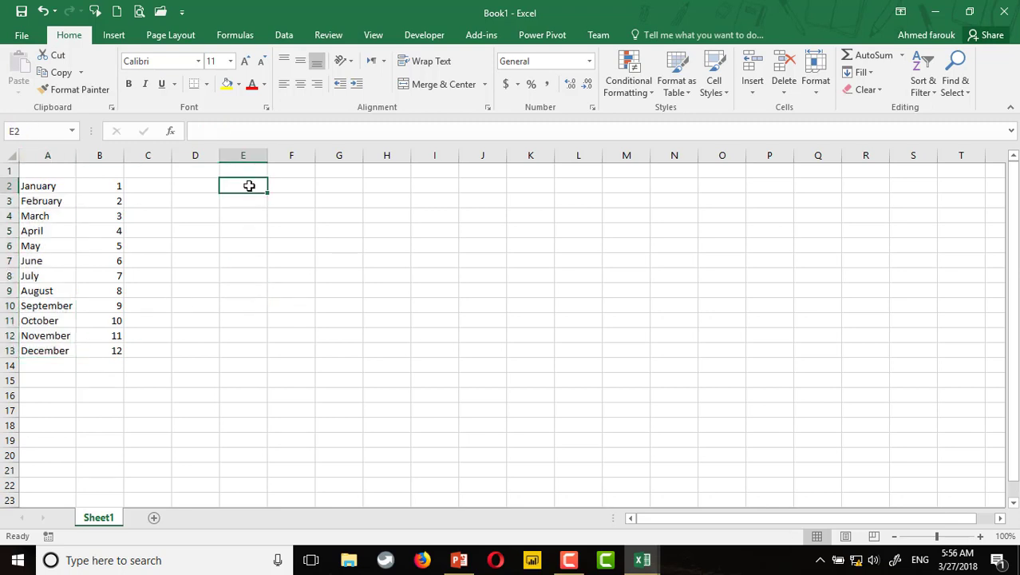
click(239, 85)
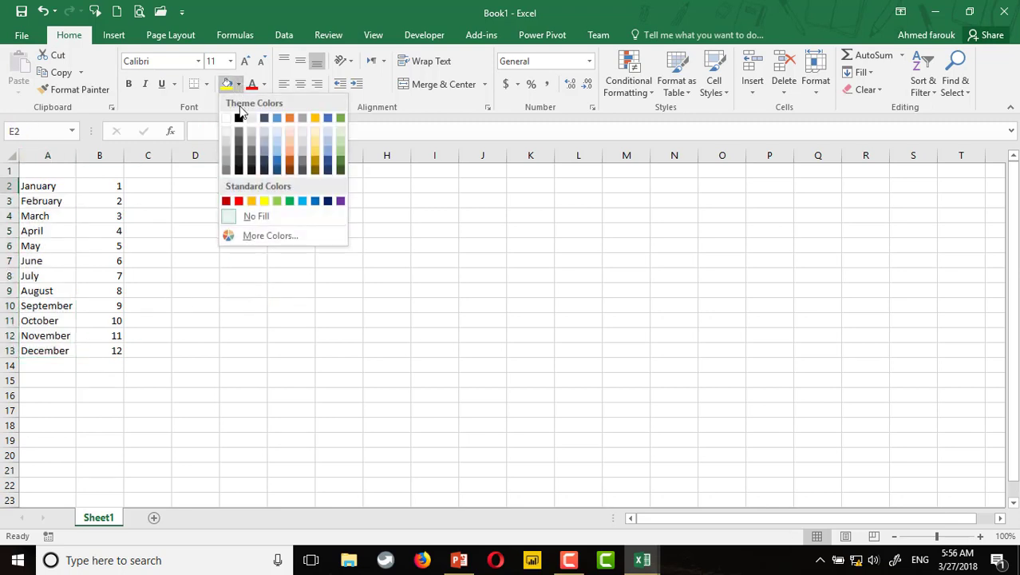
click(281, 151)
Step: Enter the labels "Month" in D2 and "Year" in D3
click(207, 183)
text(Mo)
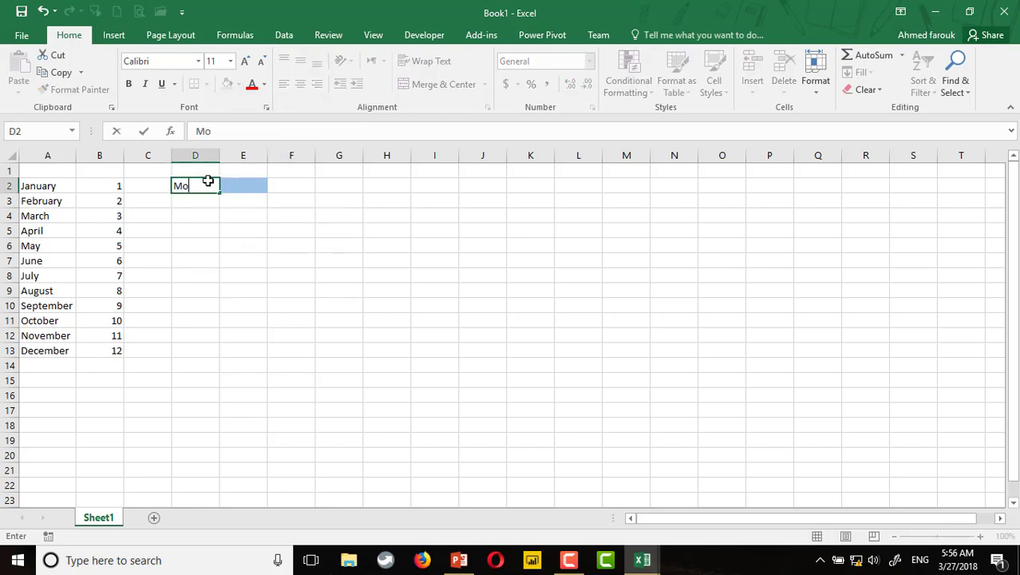
text(nth)
key(Return)
text(Year)
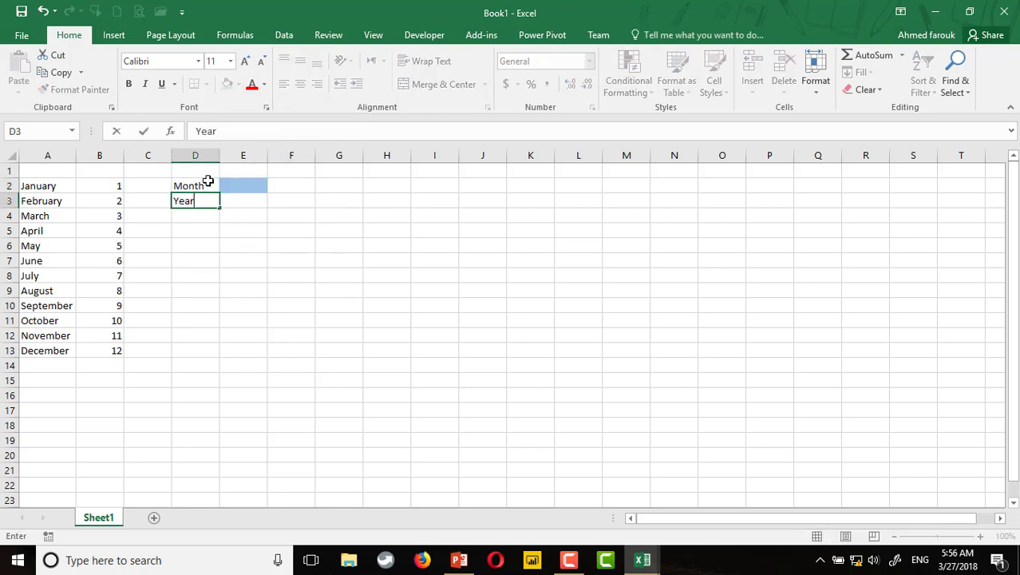
key(Return)
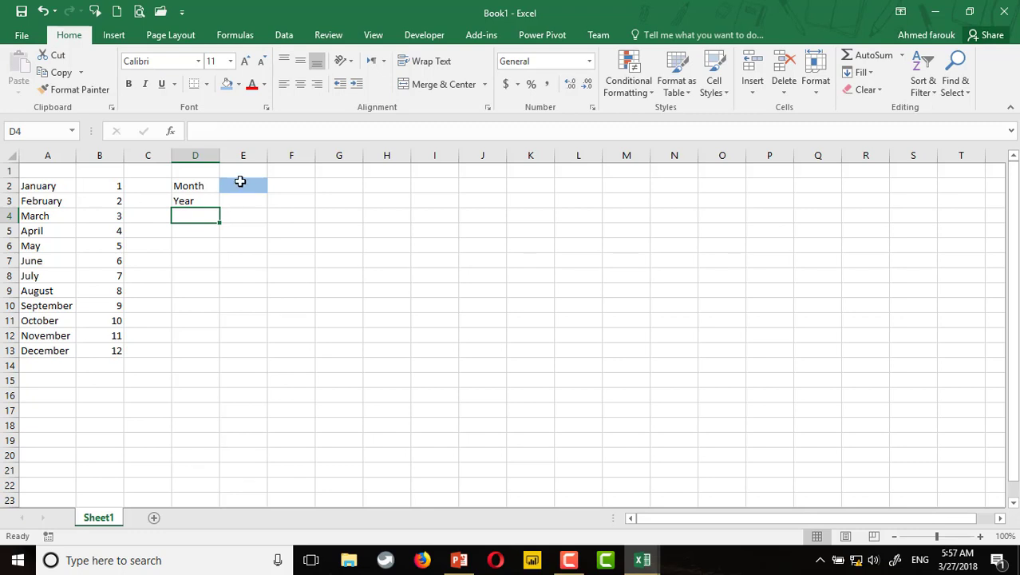
Step: Add data validation to E2 that allows a List with the named range =list as its source
click(239, 184)
click(284, 35)
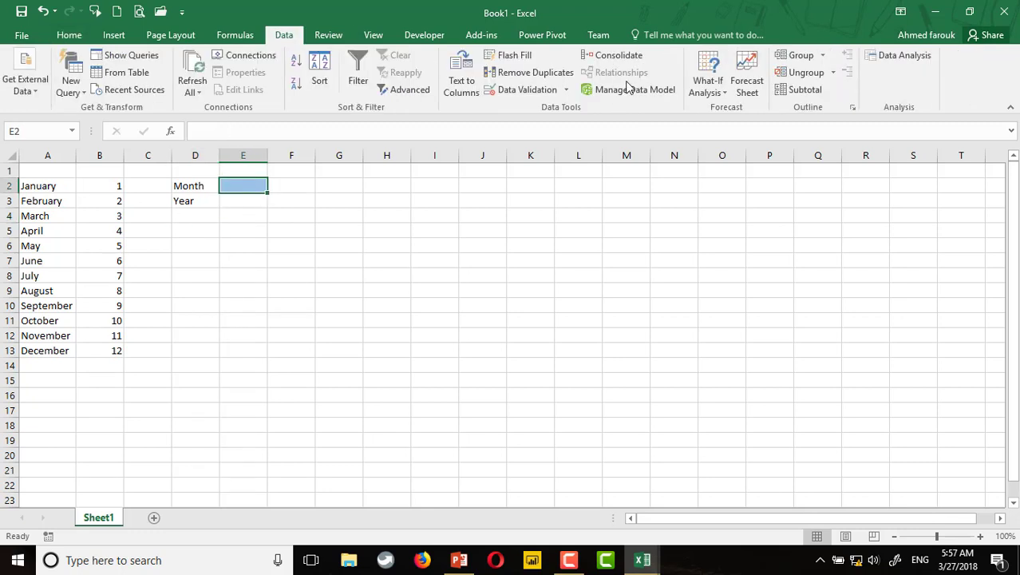
click(533, 90)
click(626, 243)
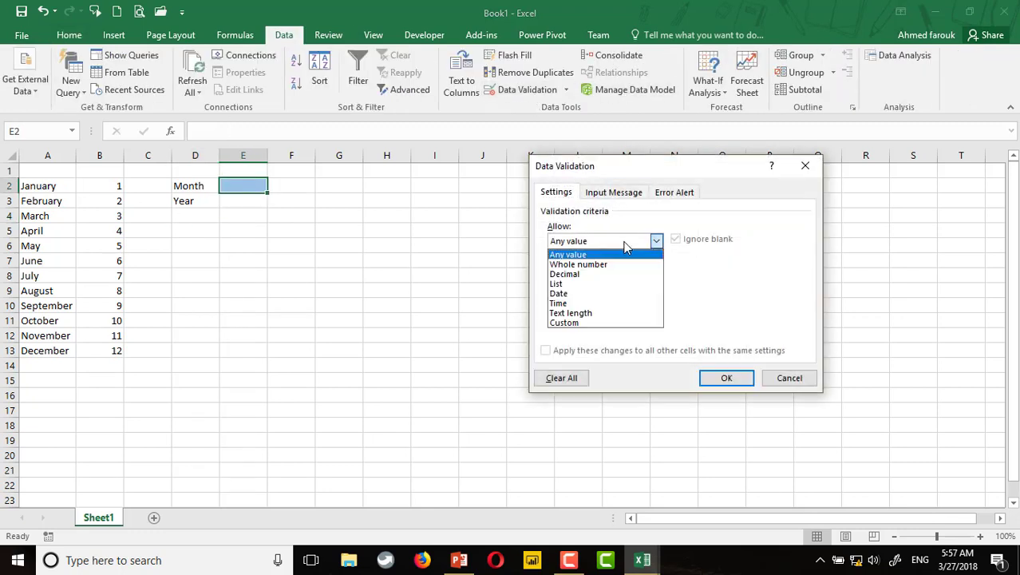
click(604, 284)
click(595, 303)
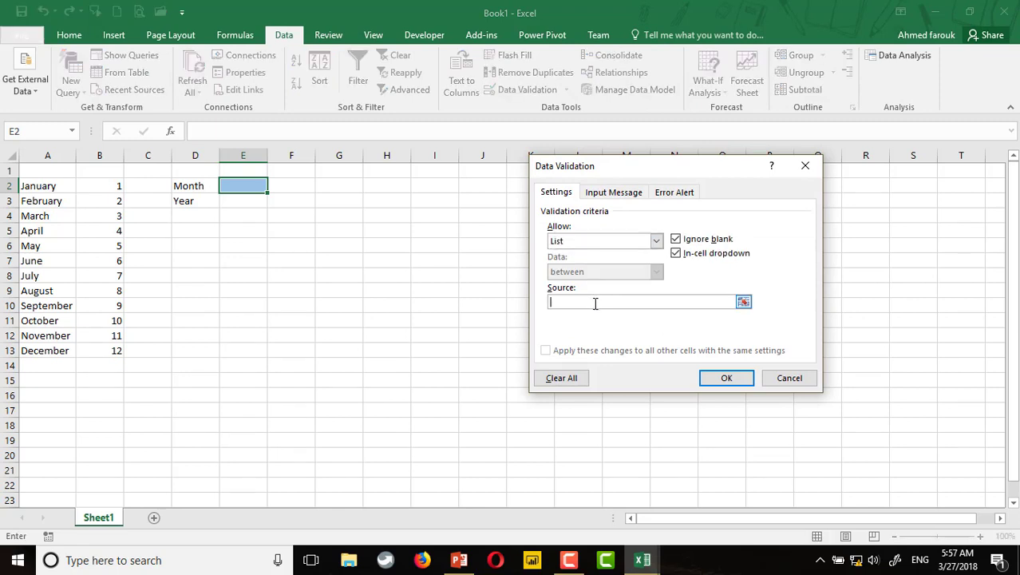
key(F3)
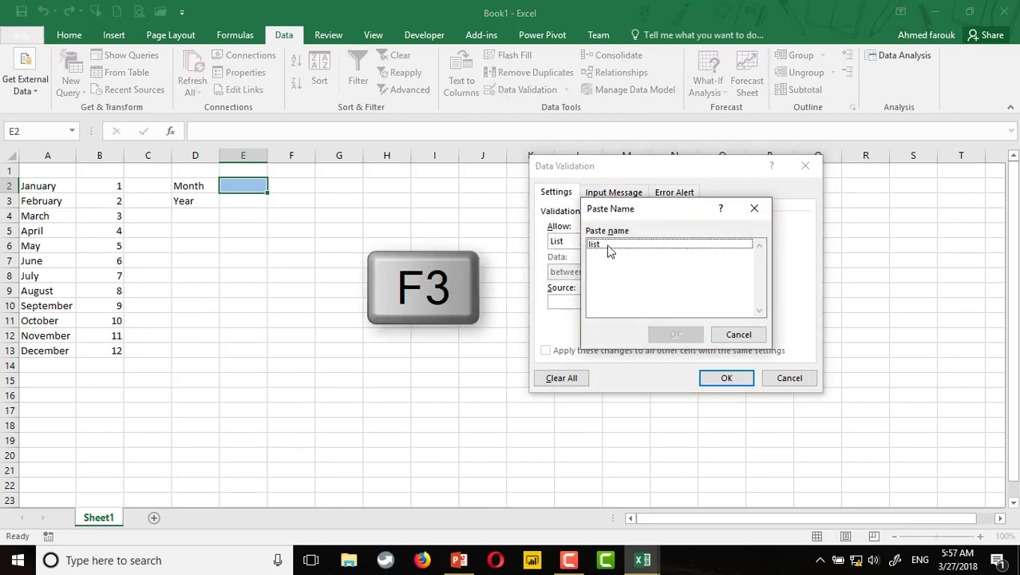
key(Down)
key(Return)
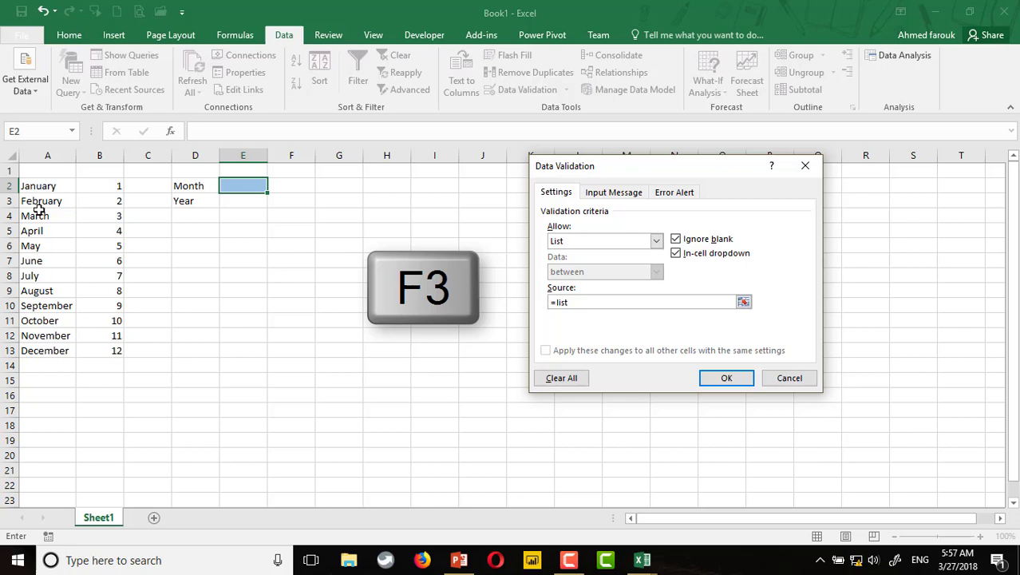
click(726, 377)
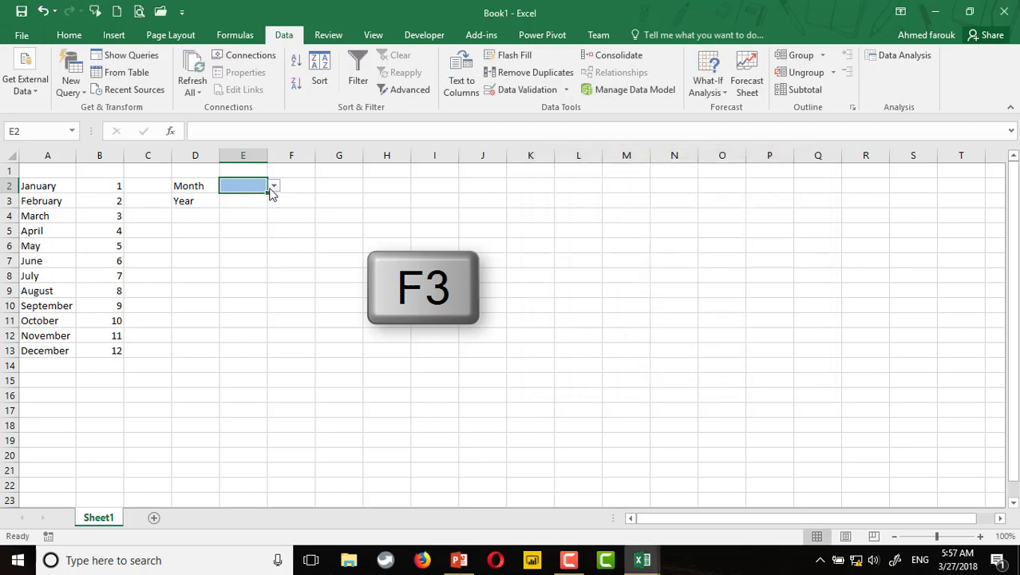
Step: Choose February as the month in E2 and enter 2018 as the year in E3
click(273, 186)
click(244, 207)
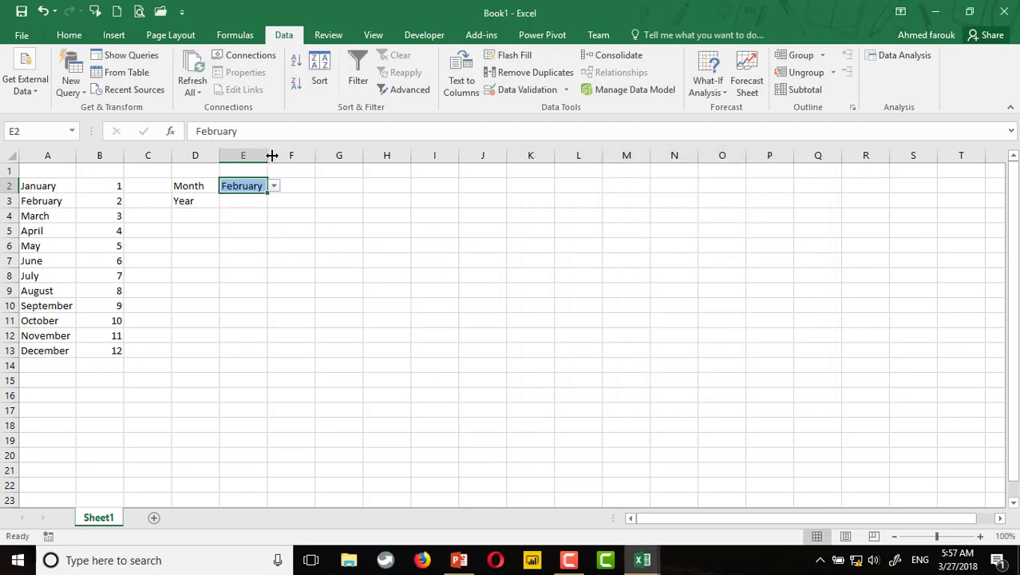
click(249, 204)
text(2)
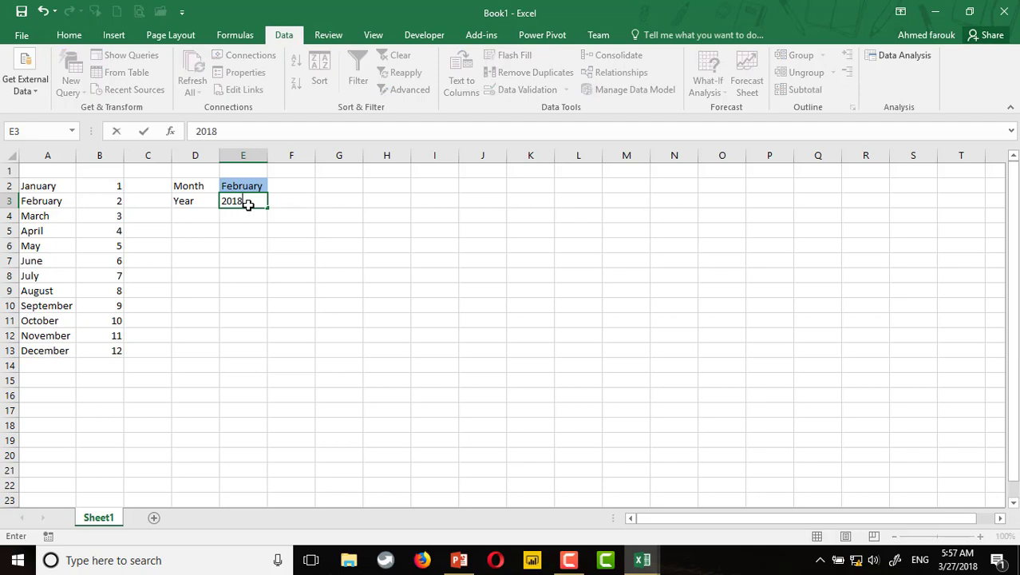
text(018)
key(Return)
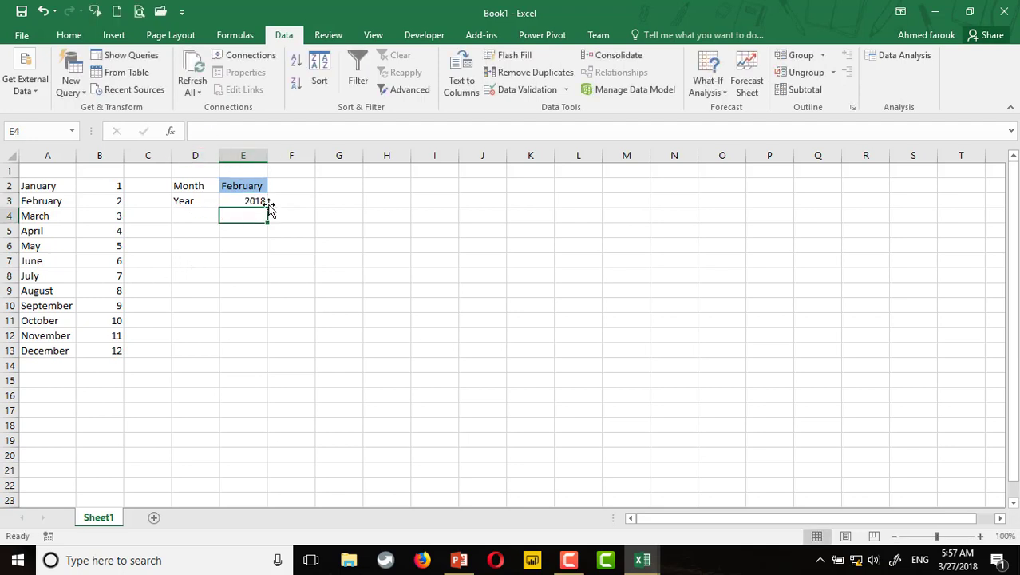
Step: Enter =VLOOKUP(E2,A2:B13,2,0) in B17 to return the number of the month chosen in E2
click(107, 410)
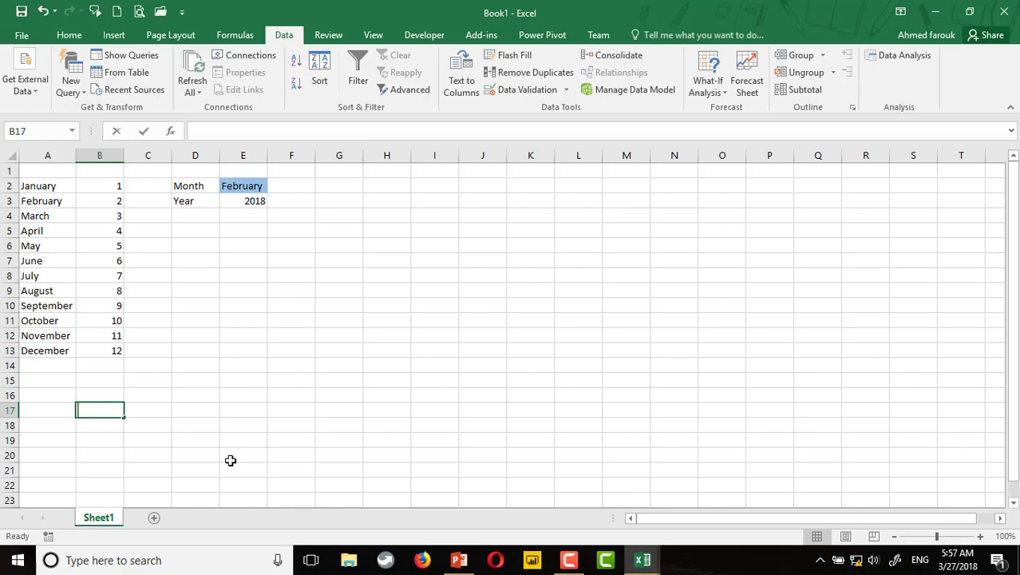
text(=vlo)
key(Tab)
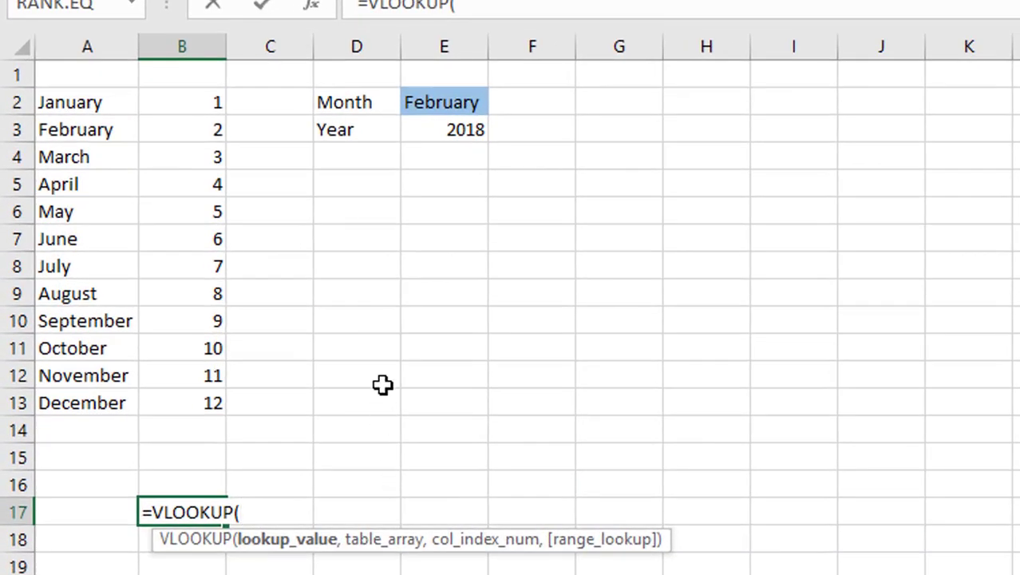
click(464, 105)
text(,)
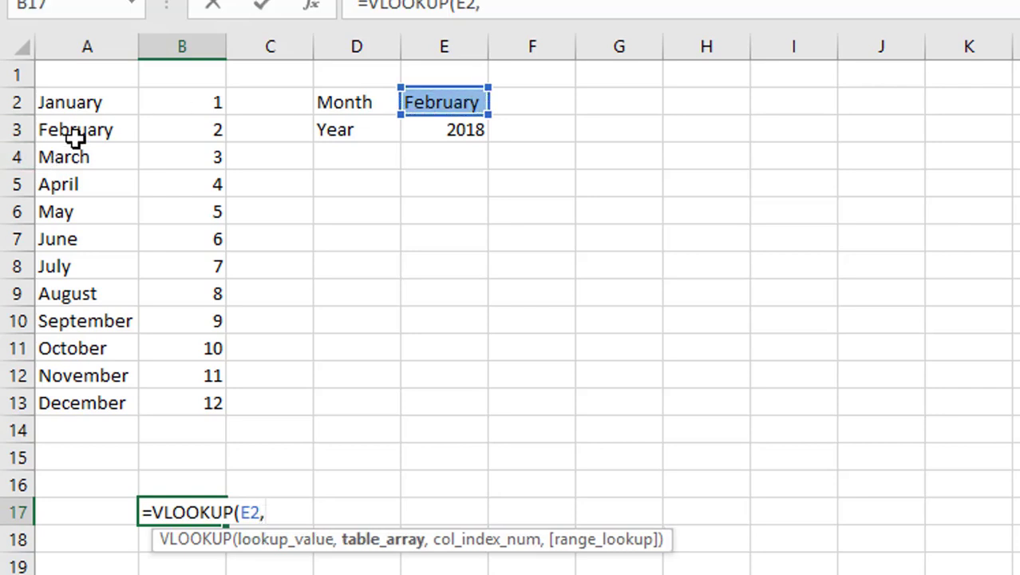
drag(96, 107, 210, 401)
text(,)
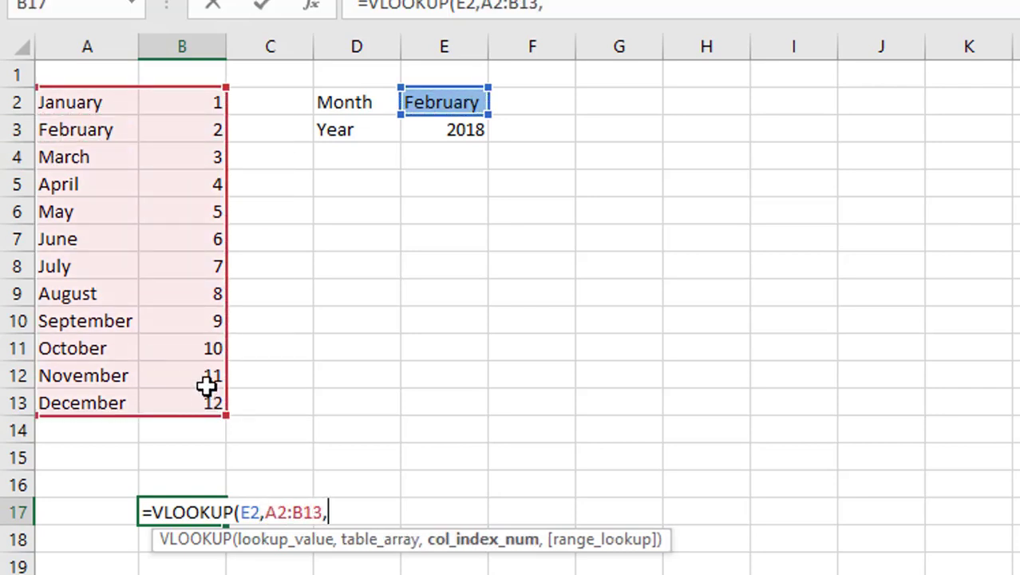
text(2,0)
key(Return)
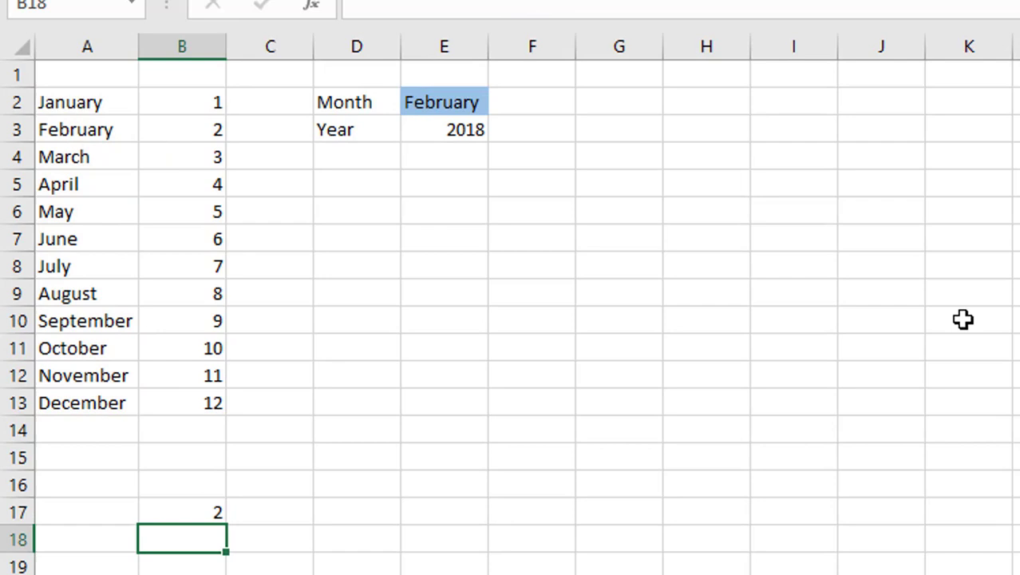
Step: Choose July as the month in E2 to test the month number lookup
click(435, 96)
click(499, 102)
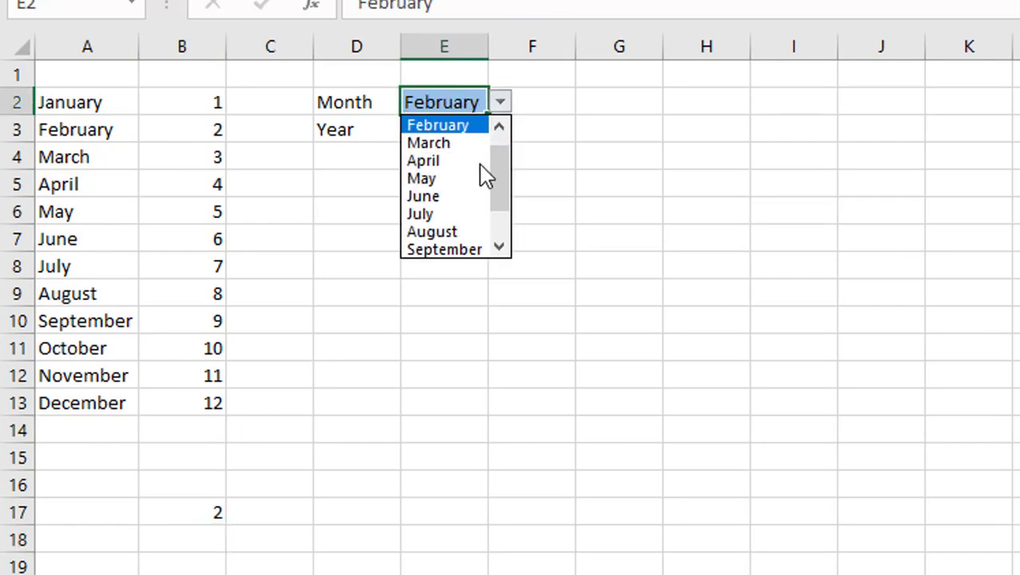
click(462, 213)
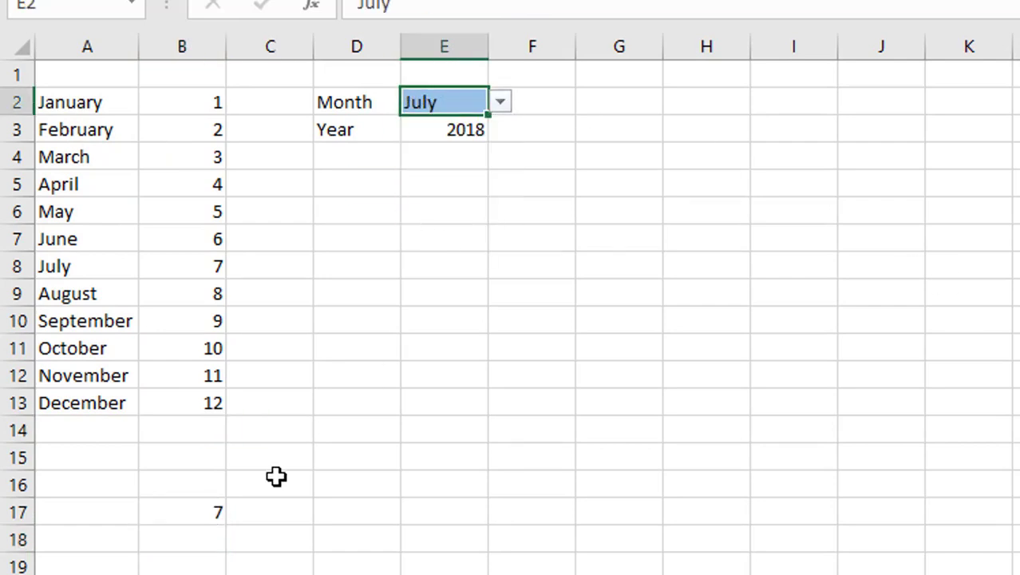
Step: Enter =EOMONTH(DATE(E3,B17,1),0) in B18 to return the last date of the chosen month
click(200, 535)
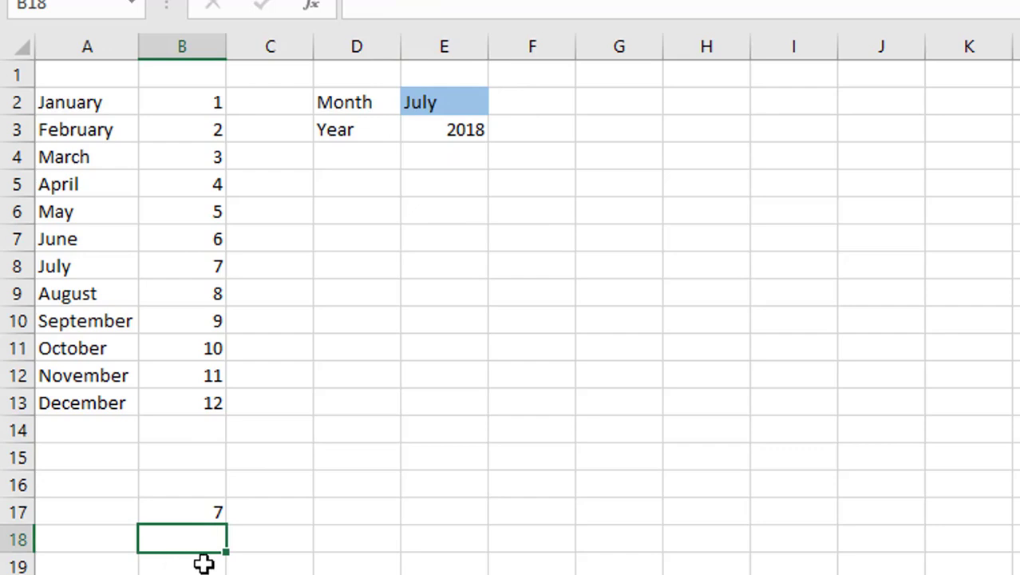
text(=eom)
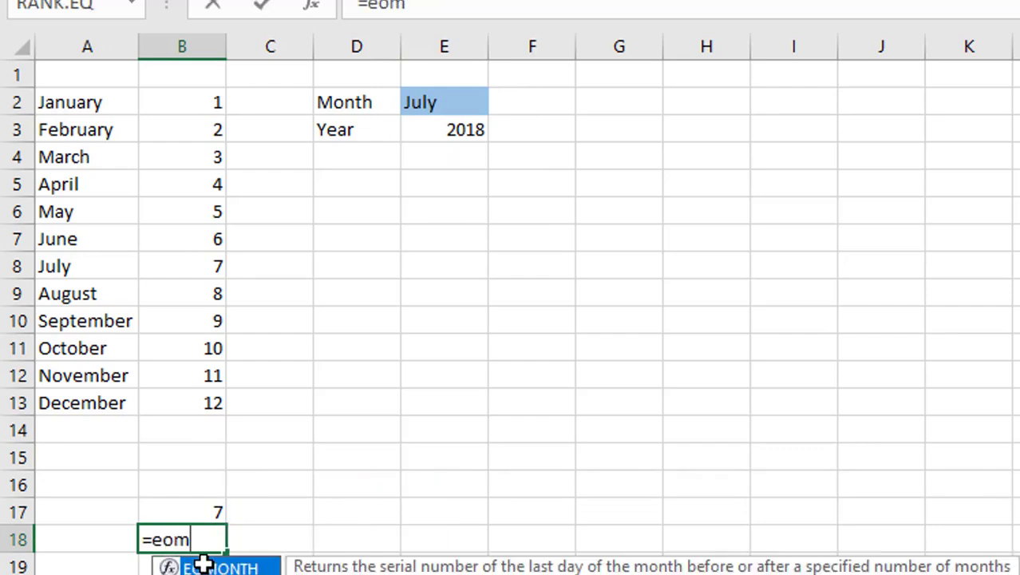
key(Tab)
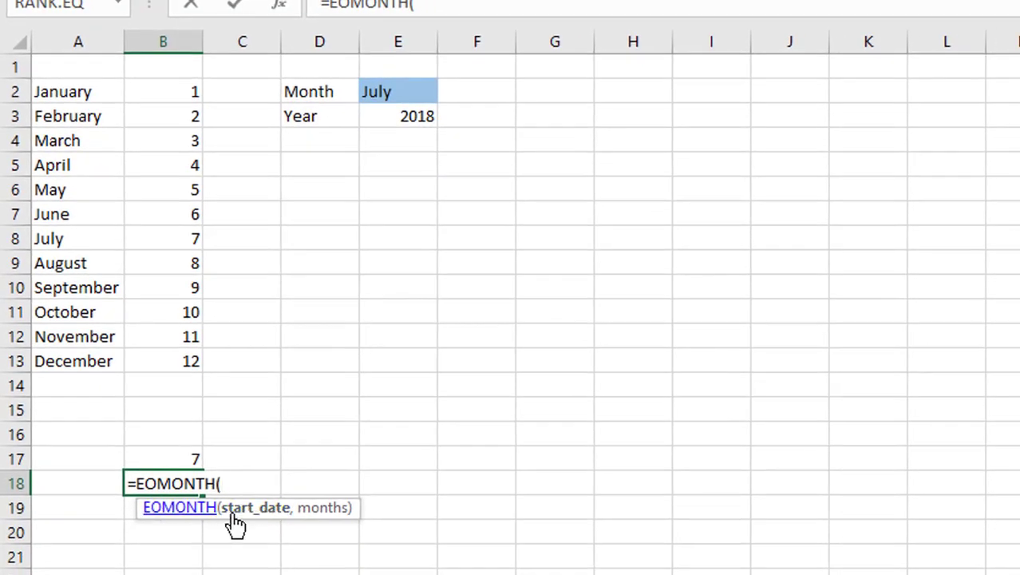
text(d)
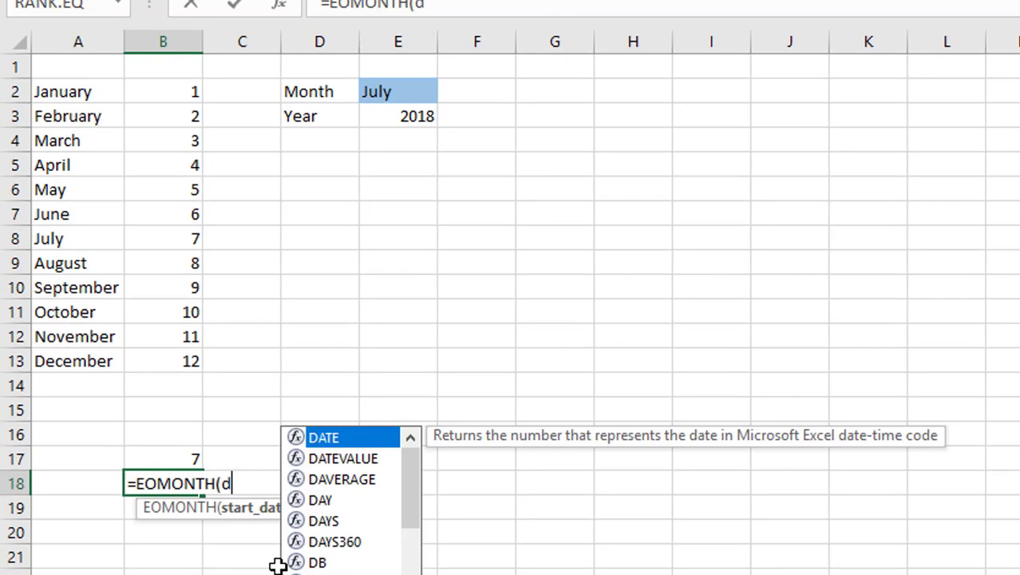
text(at)
key(Tab)
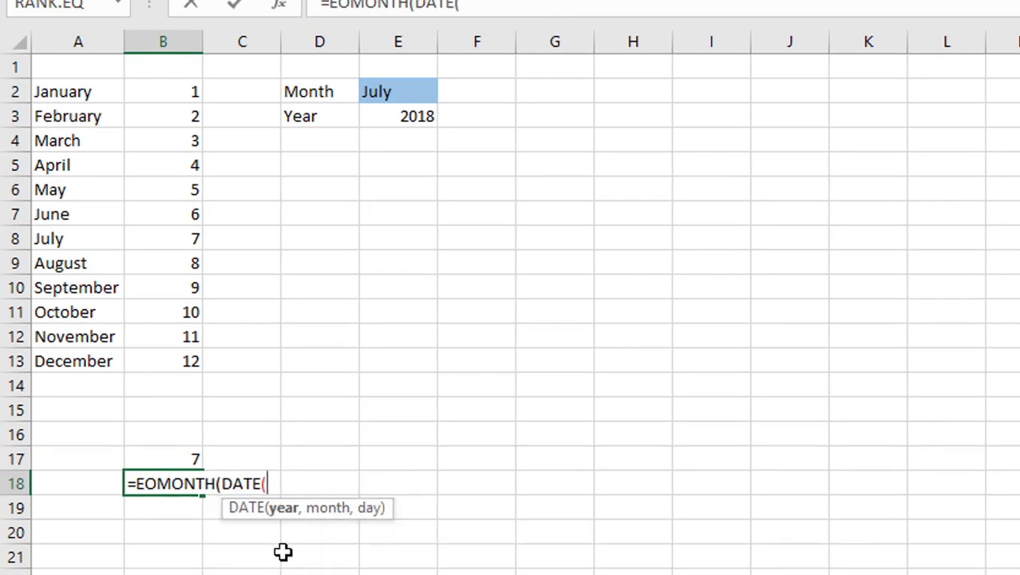
click(418, 117)
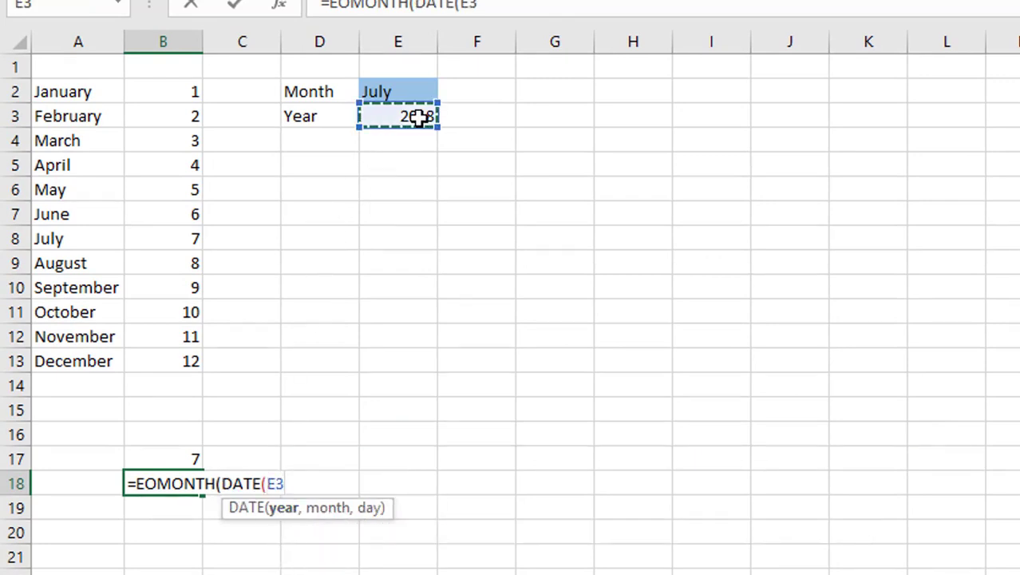
text(,)
click(194, 457)
text(,)
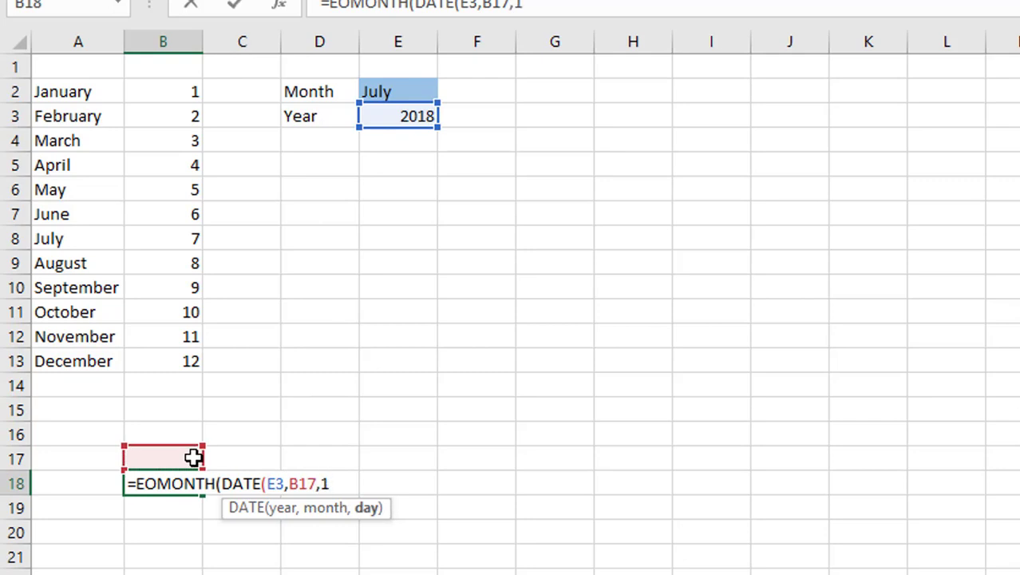
text(1),)
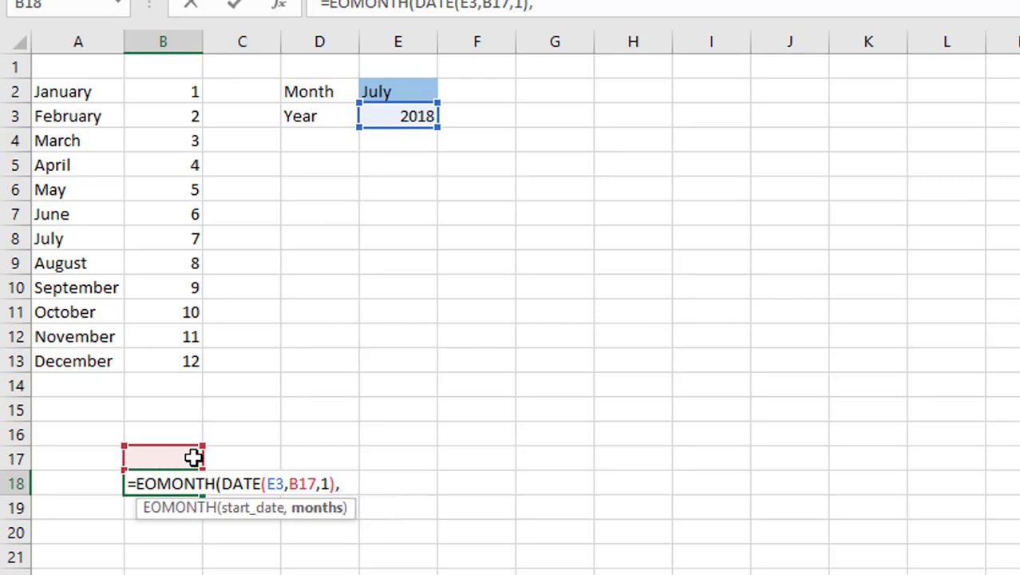
text(0)
key(Return)
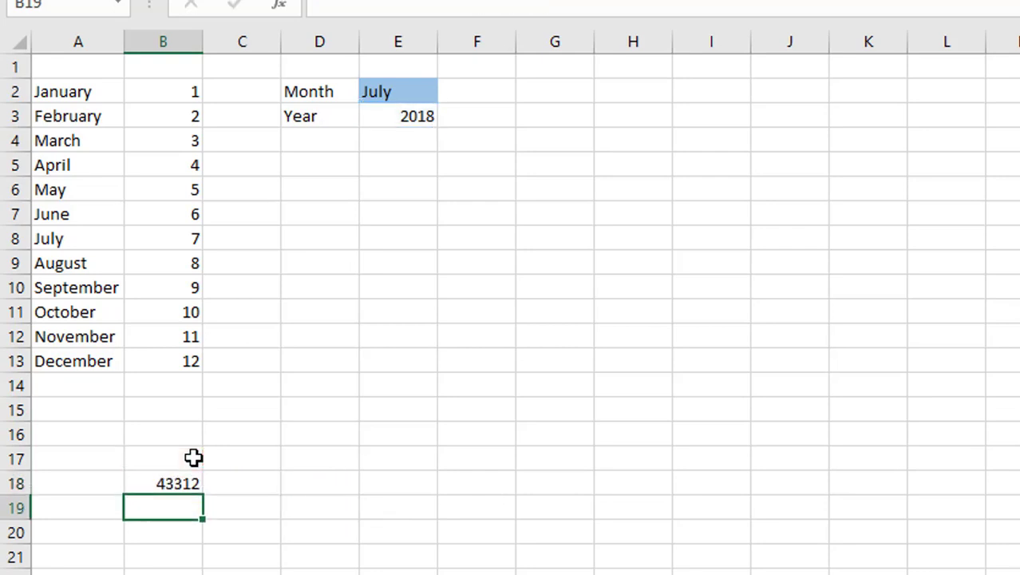
Step: Format the month-end result in B18 as Short Date
click(182, 485)
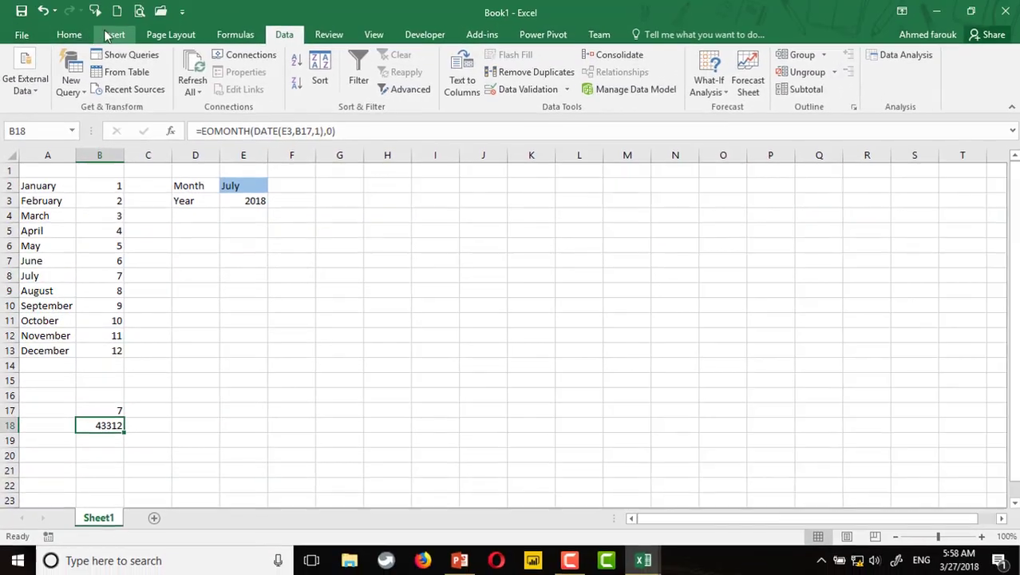
scroll(272, 40, up, 4)
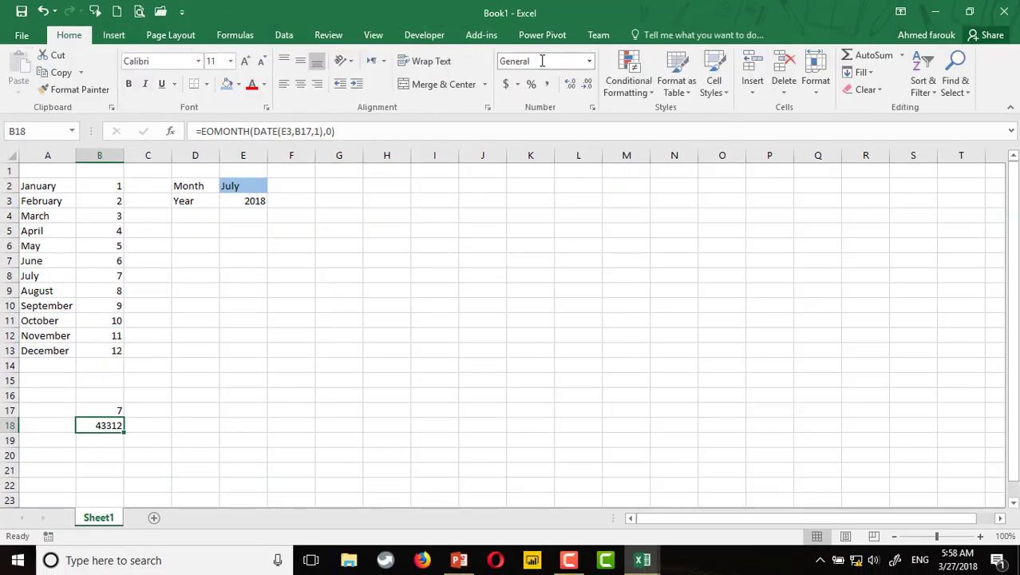
click(589, 62)
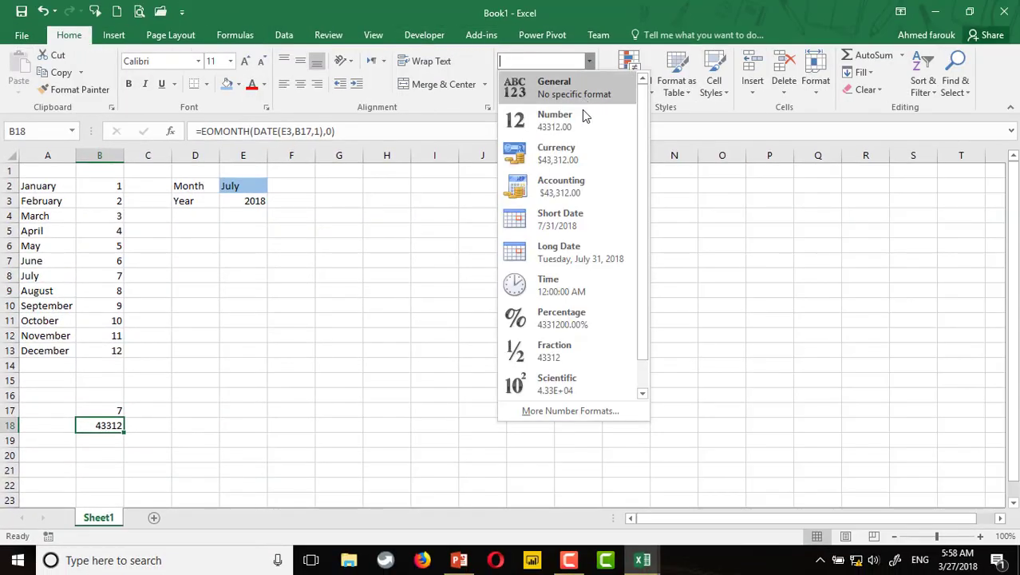
click(575, 219)
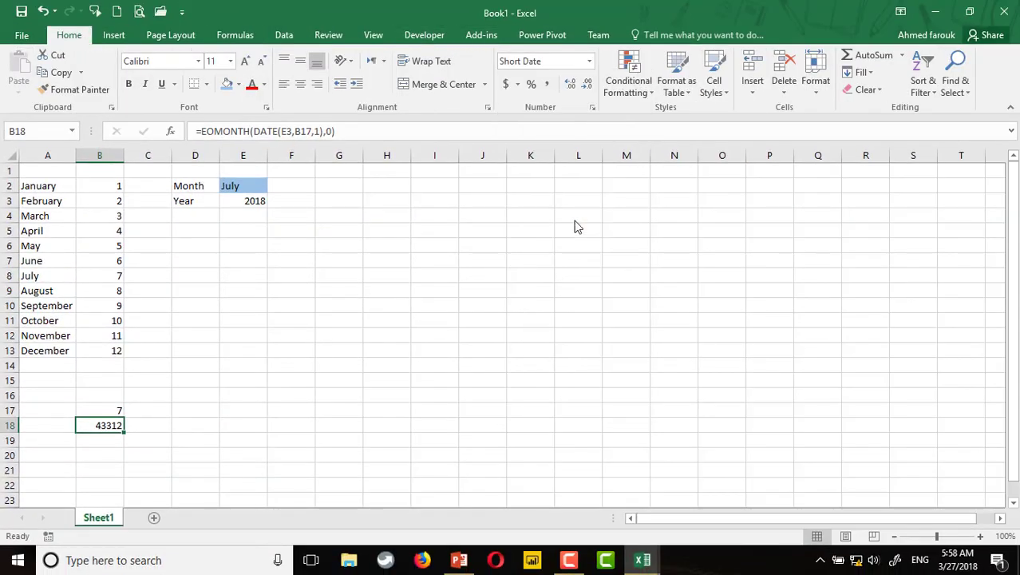
Step: Change the month in E2 to February to test the month-end date
click(251, 186)
click(277, 186)
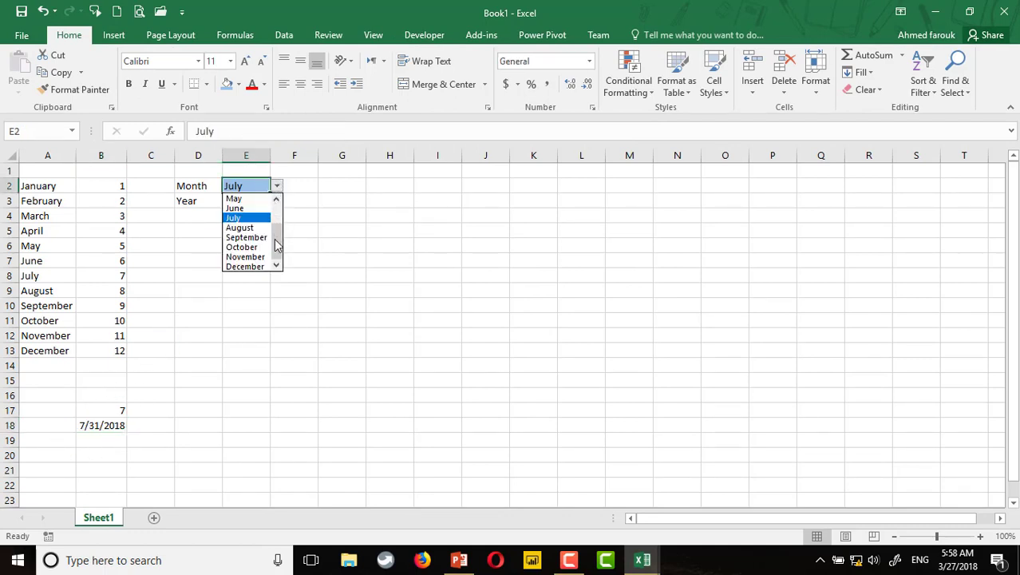
drag(277, 244, 273, 212)
click(244, 207)
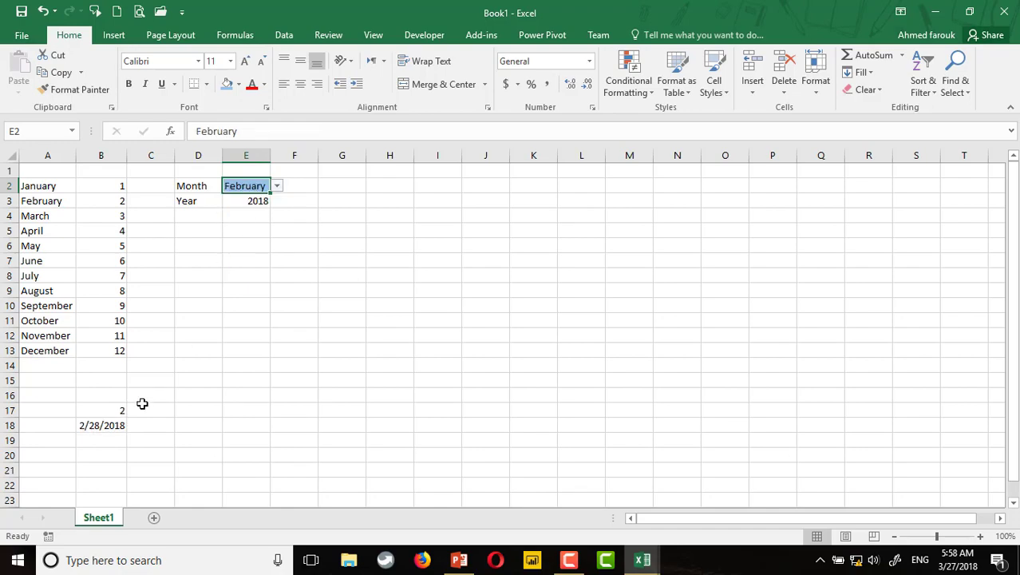
Step: Wrap the B18 formula in DAY so it reads =DAY(EOMONTH(DATE(E3,B17,1),0))
click(90, 426)
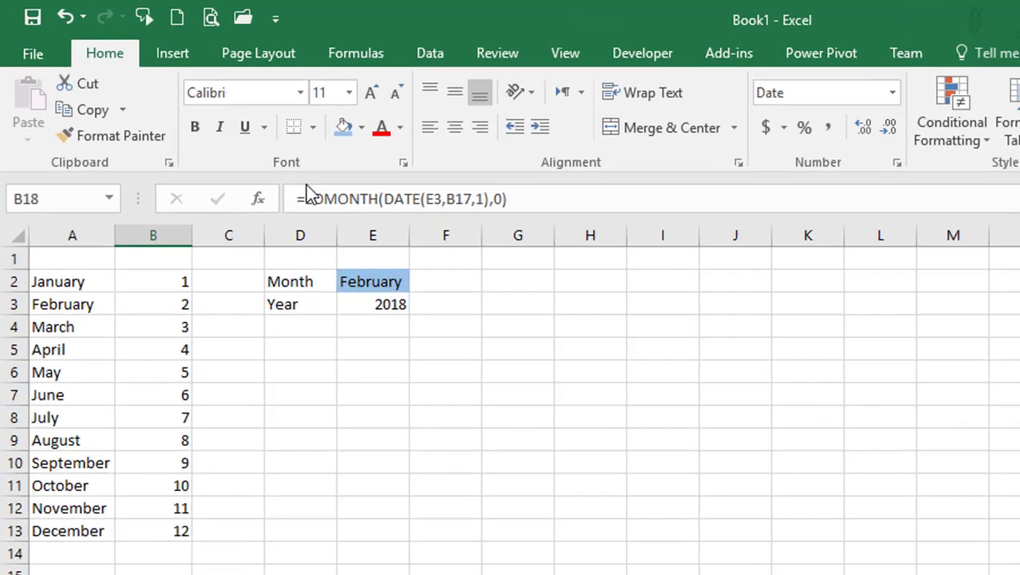
click(198, 131)
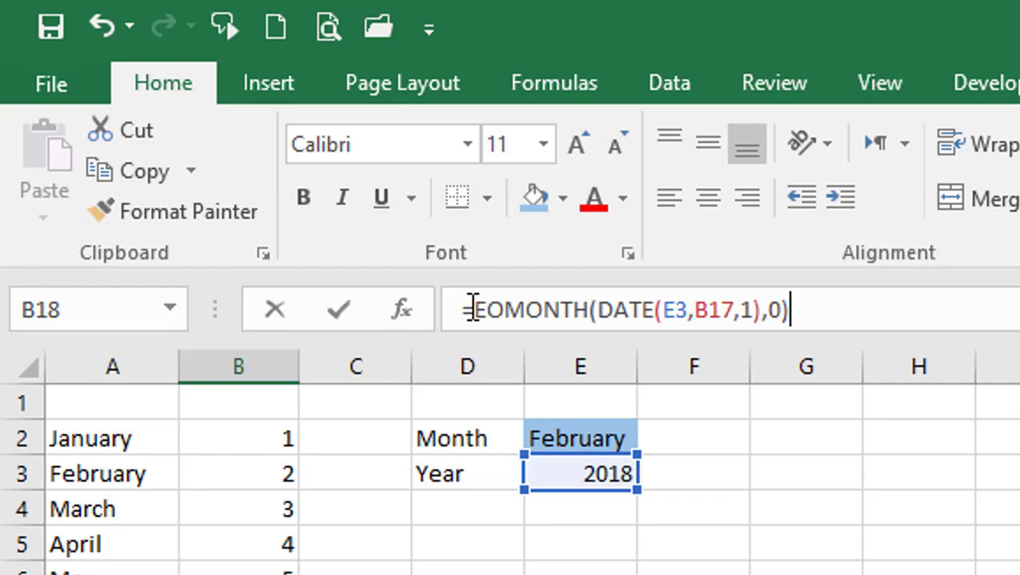
text(day)
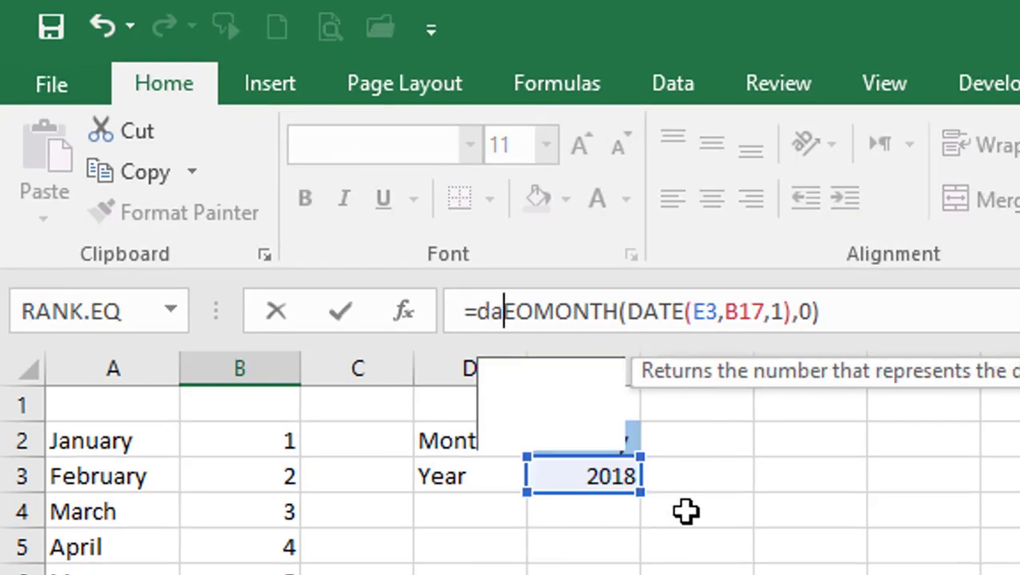
key(Tab)
click(982, 295)
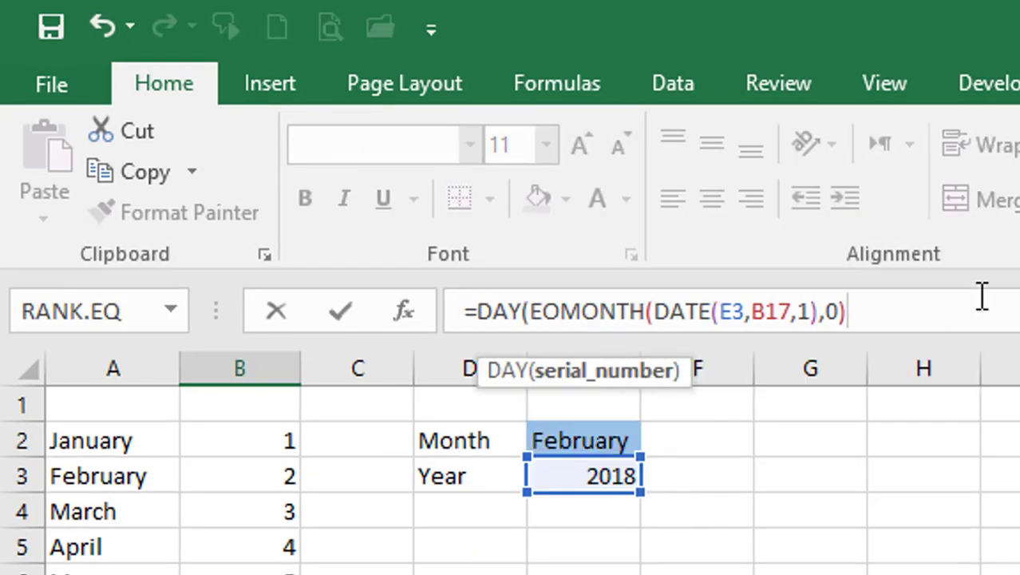
text())
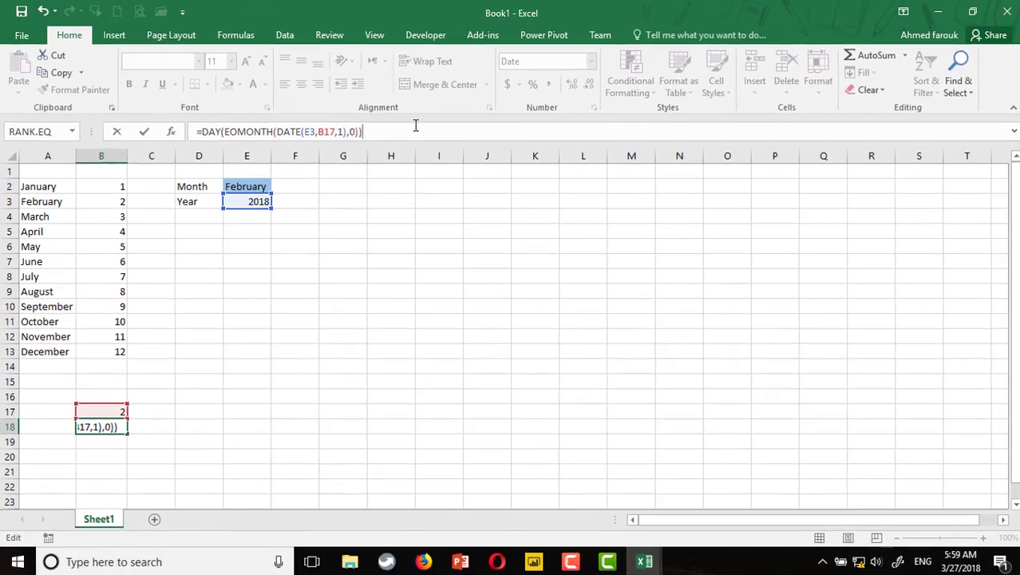
key(Return)
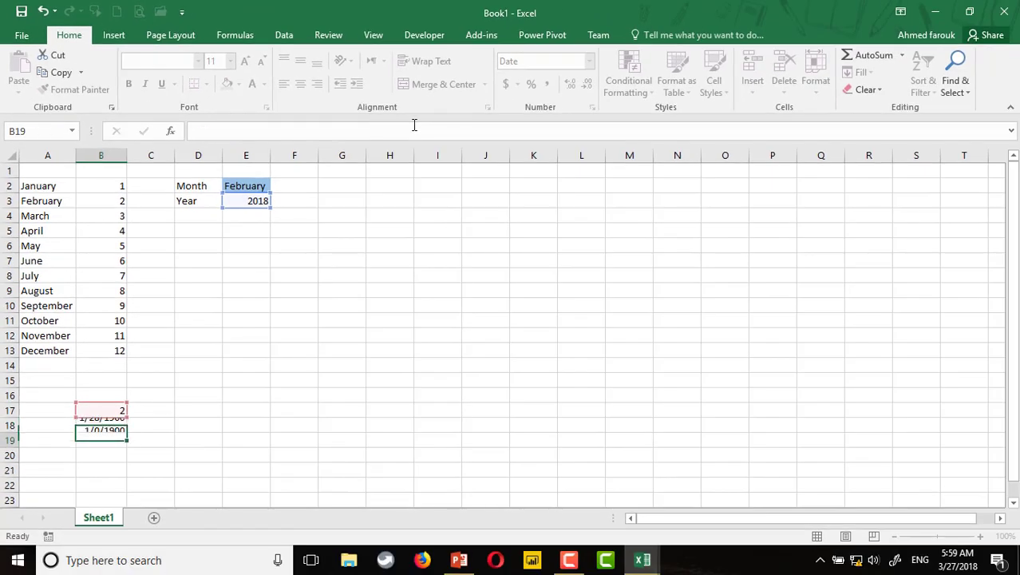
Step: Set the number format of B18 to General
click(100, 426)
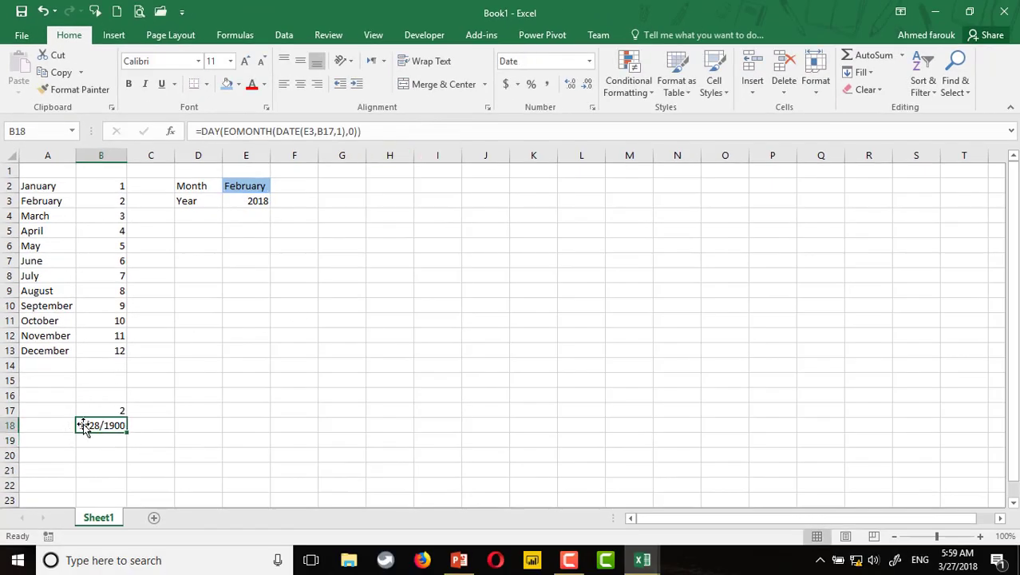
click(592, 63)
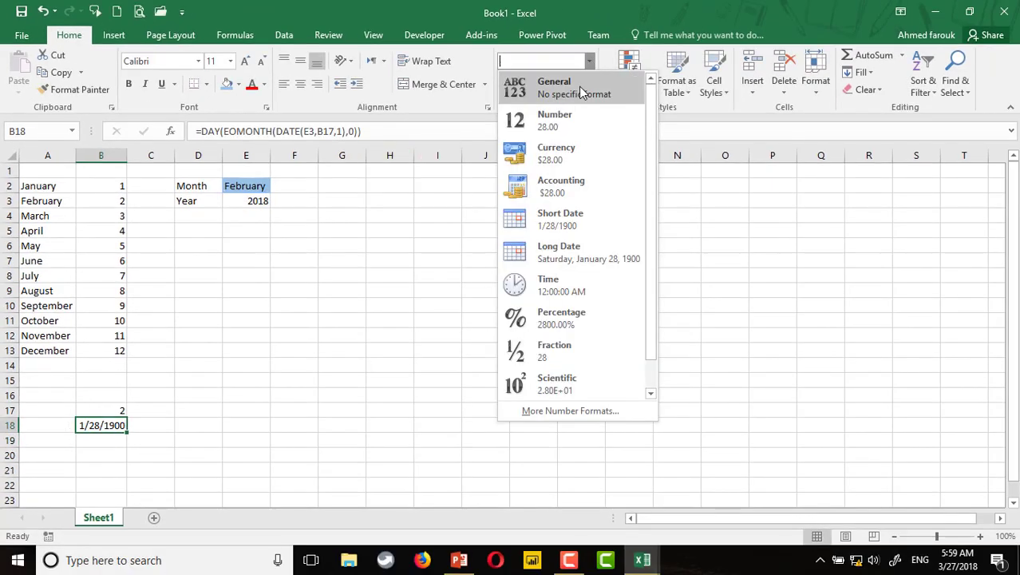
click(582, 90)
Step: Choose March as the month in E2 and check the day count formula in B18
click(254, 183)
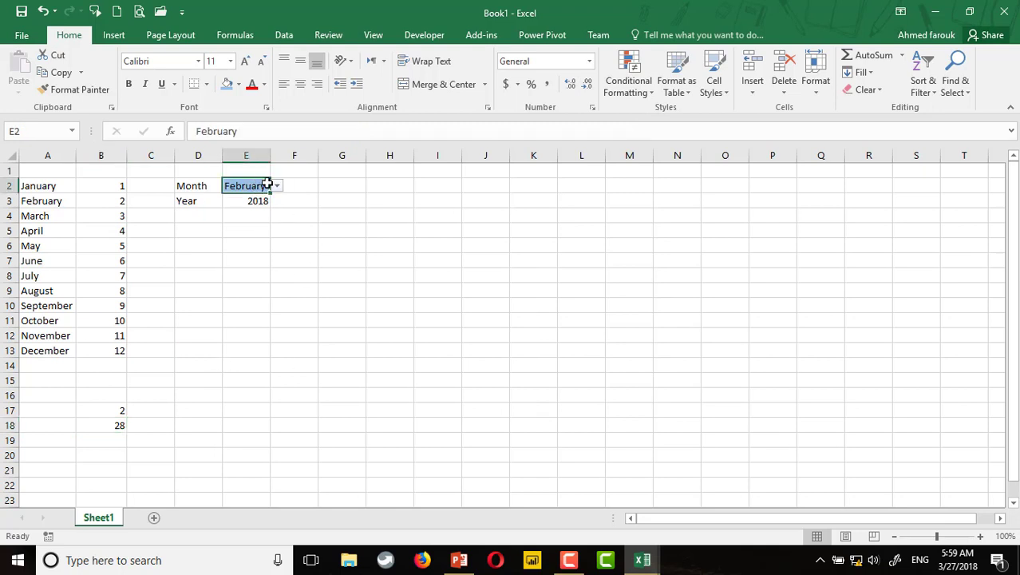
click(276, 185)
click(239, 211)
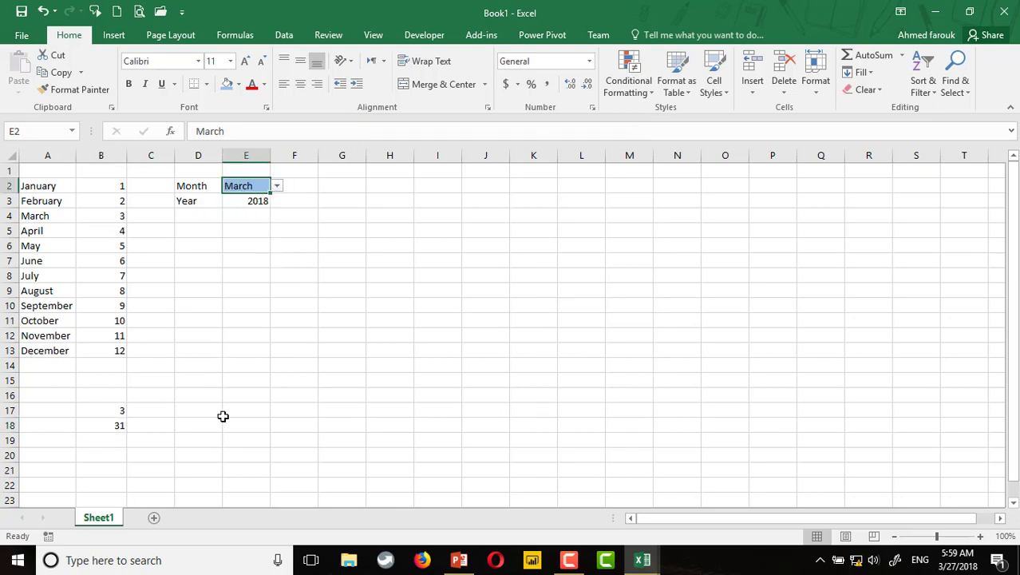
click(118, 430)
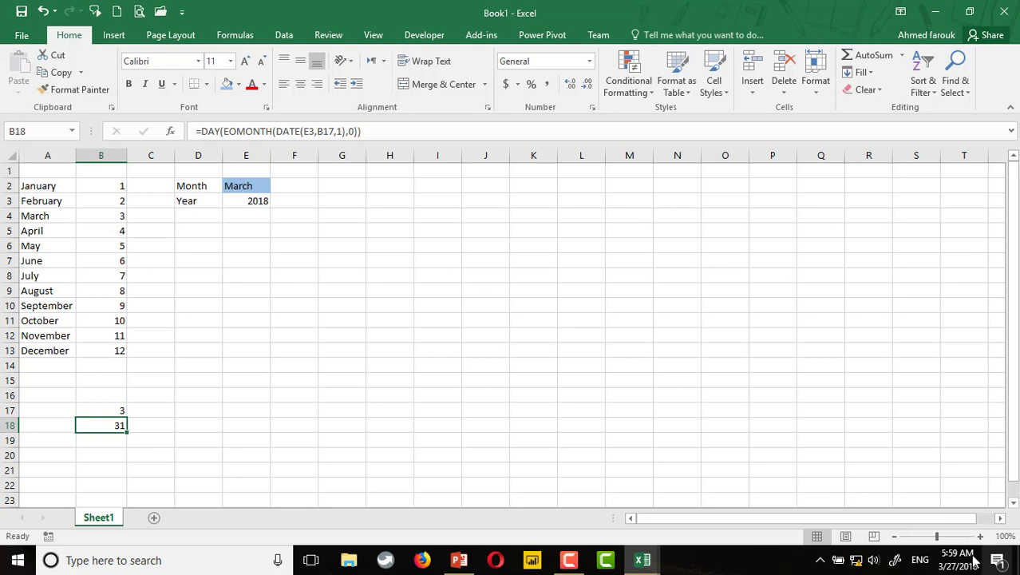
Step: Switch the month in E2 to April
click(242, 188)
click(276, 185)
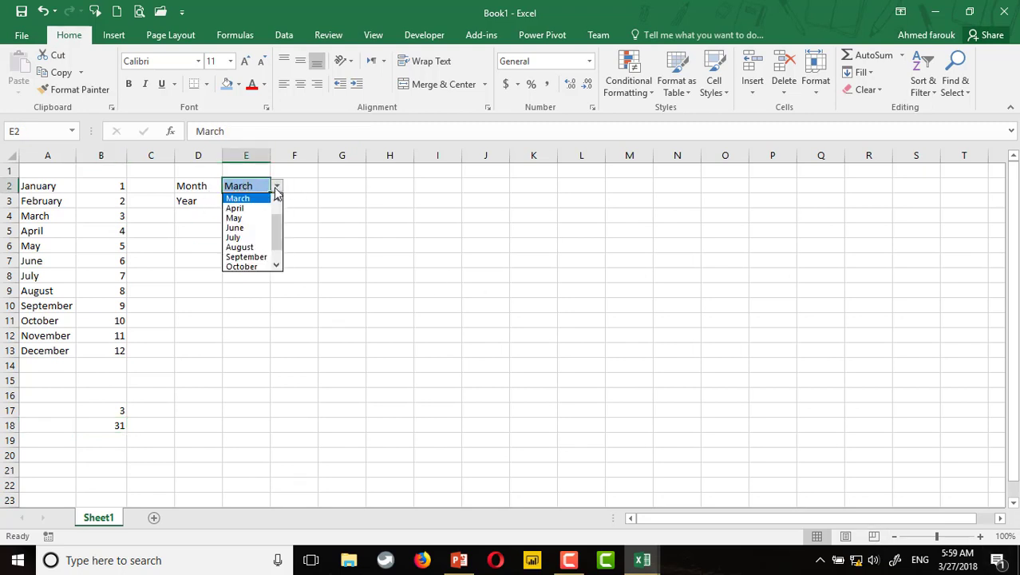
click(236, 209)
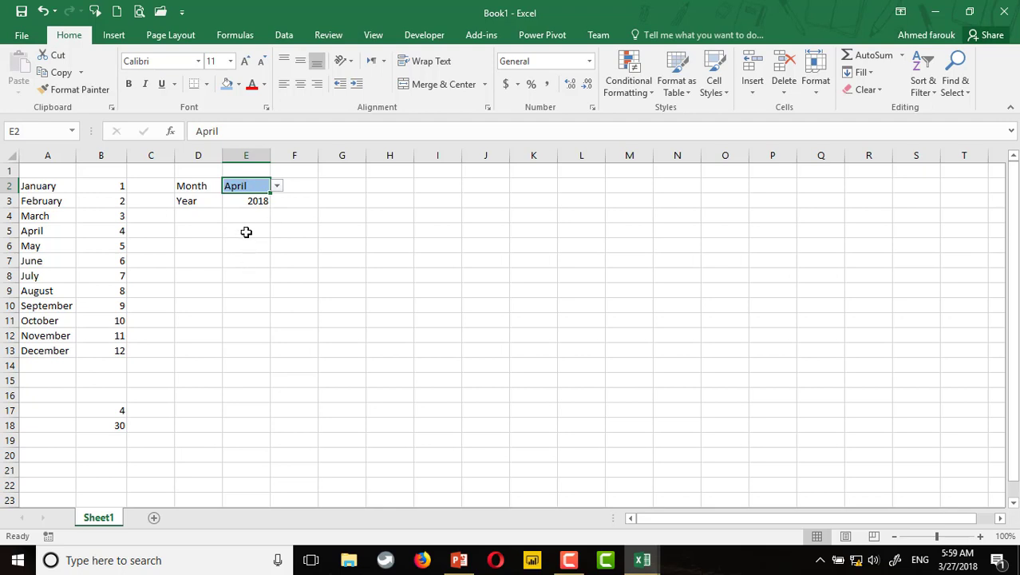
Step: Label E5 as Date and E6 as Task 1, and fill the task series down to Task 5 in E10
click(237, 231)
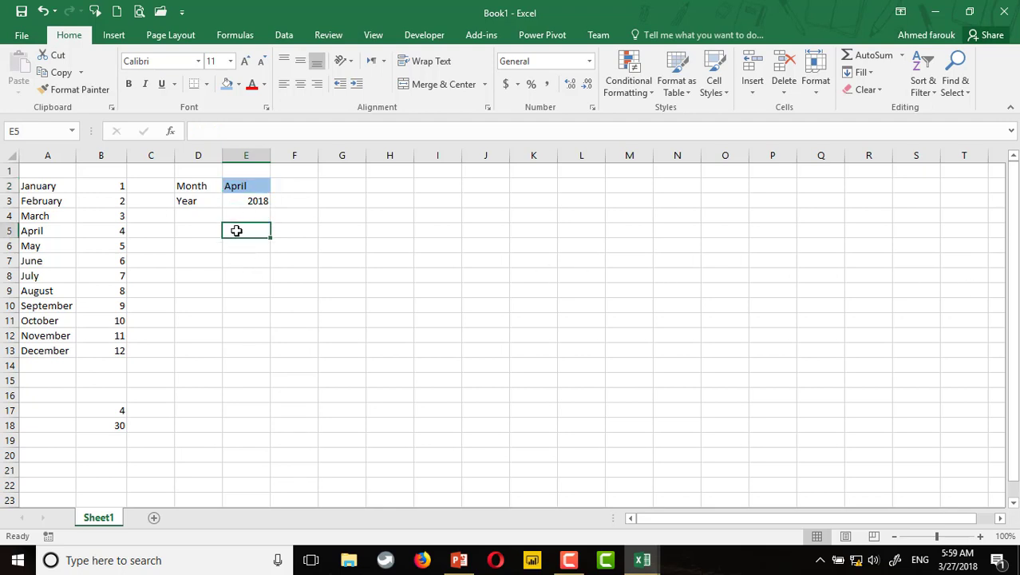
text(Date)
key(Return)
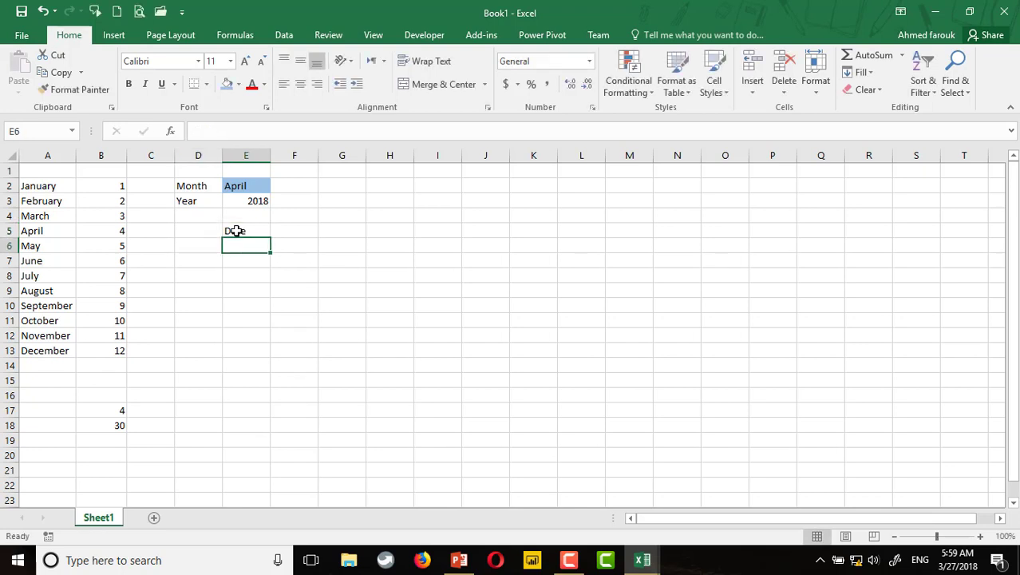
text(Task 1)
key(Return)
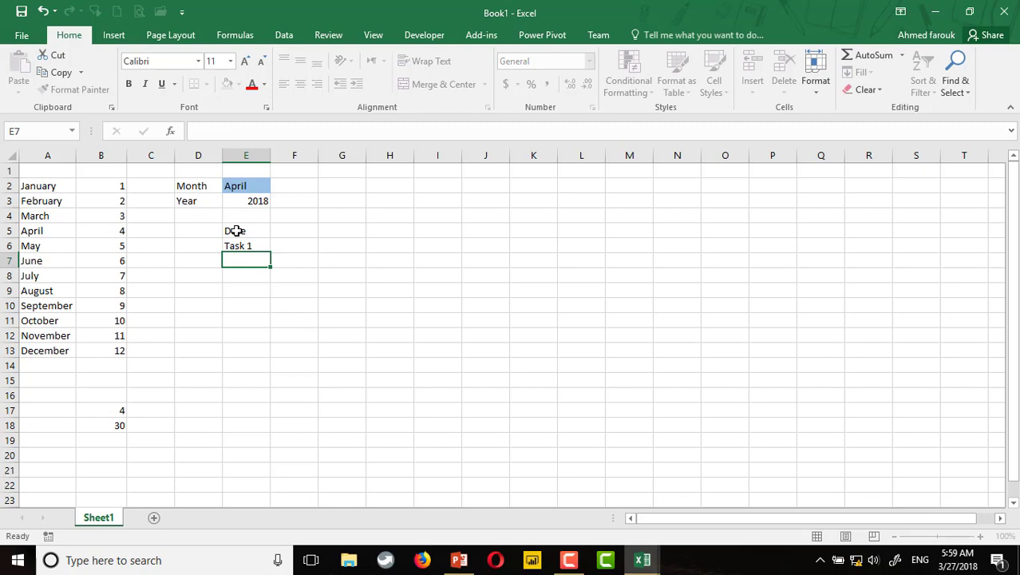
click(248, 244)
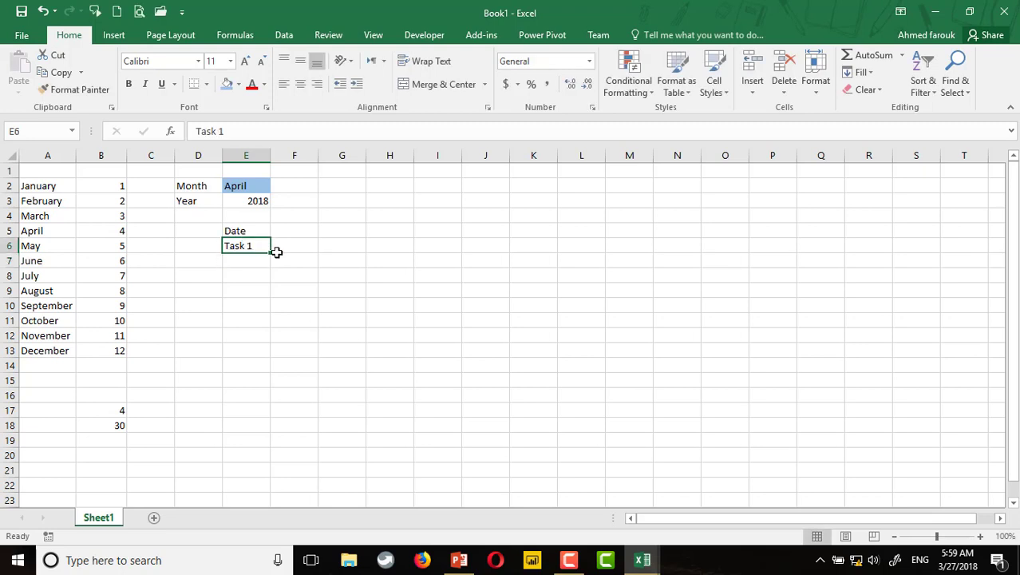
drag(271, 251, 269, 311)
Step: Enter the formula =DATE($E$3,$B$17,COLUMN(A23)) in F5 beside the Date label
click(291, 230)
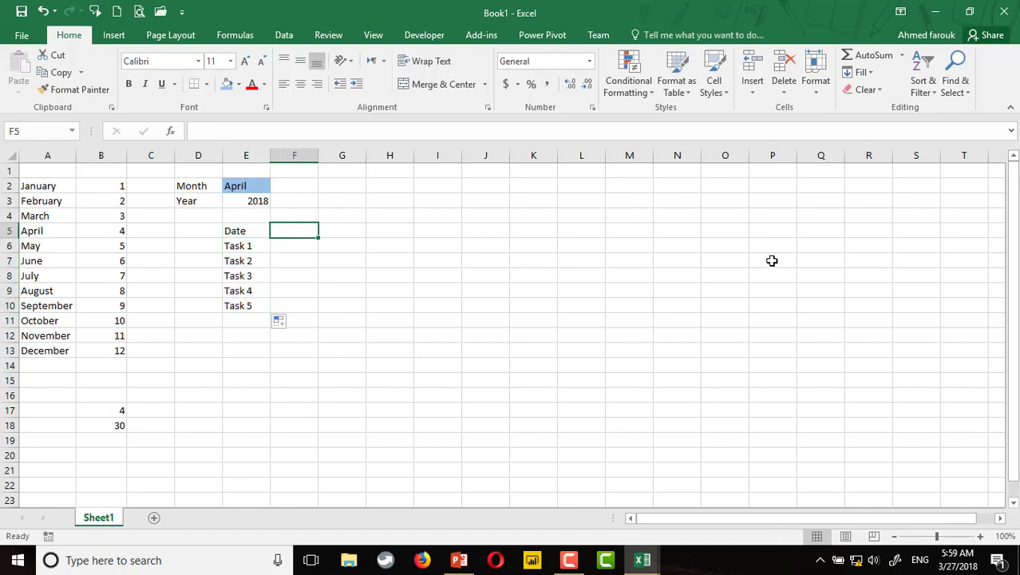
text(=dat)
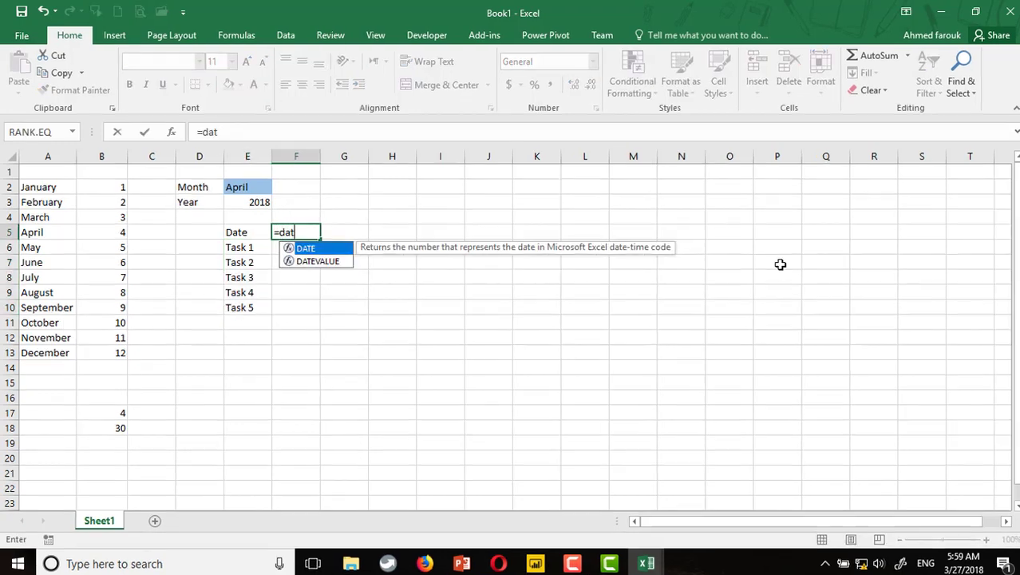
key(Tab)
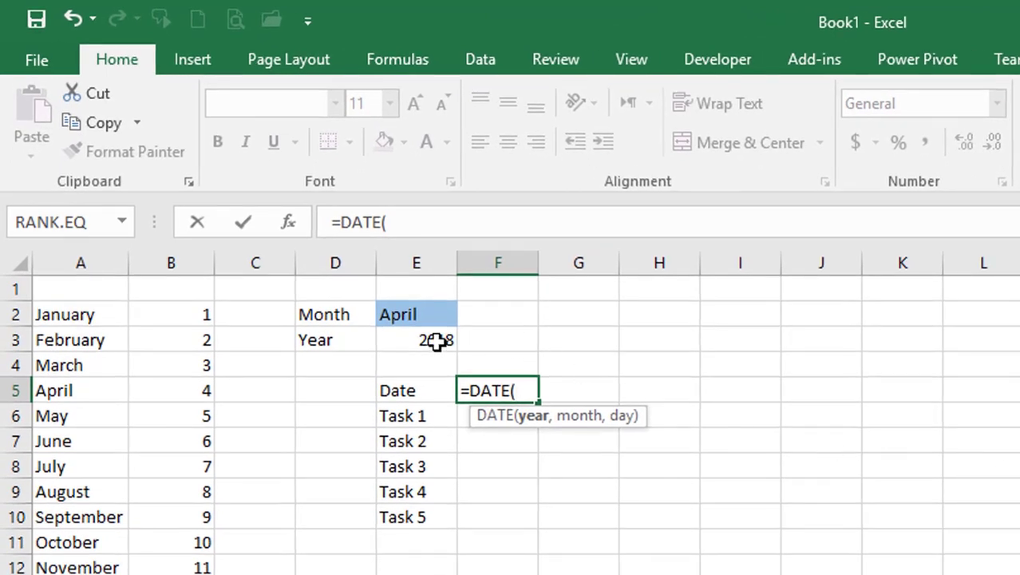
click(436, 342)
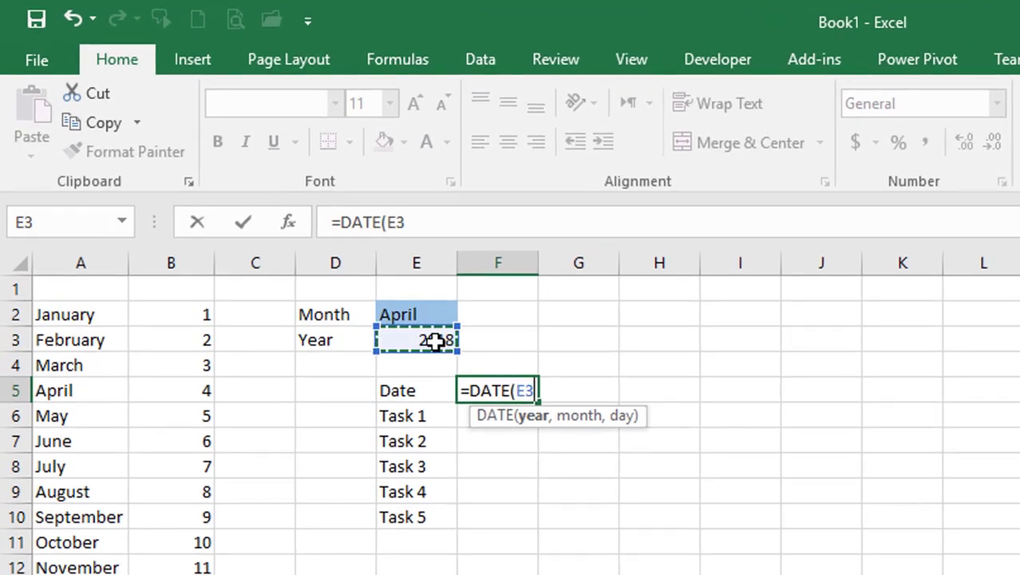
key(F4)
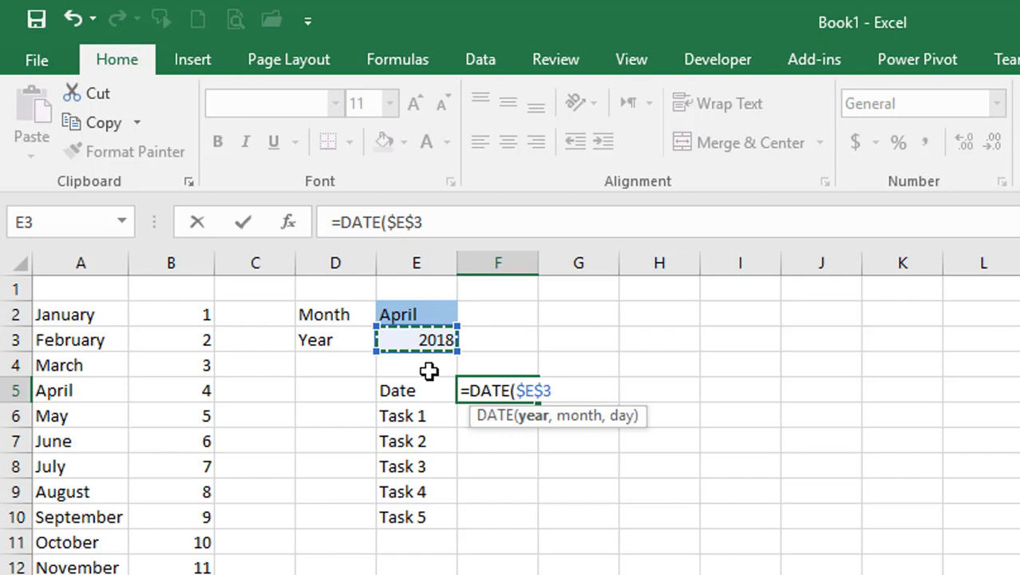
text(,)
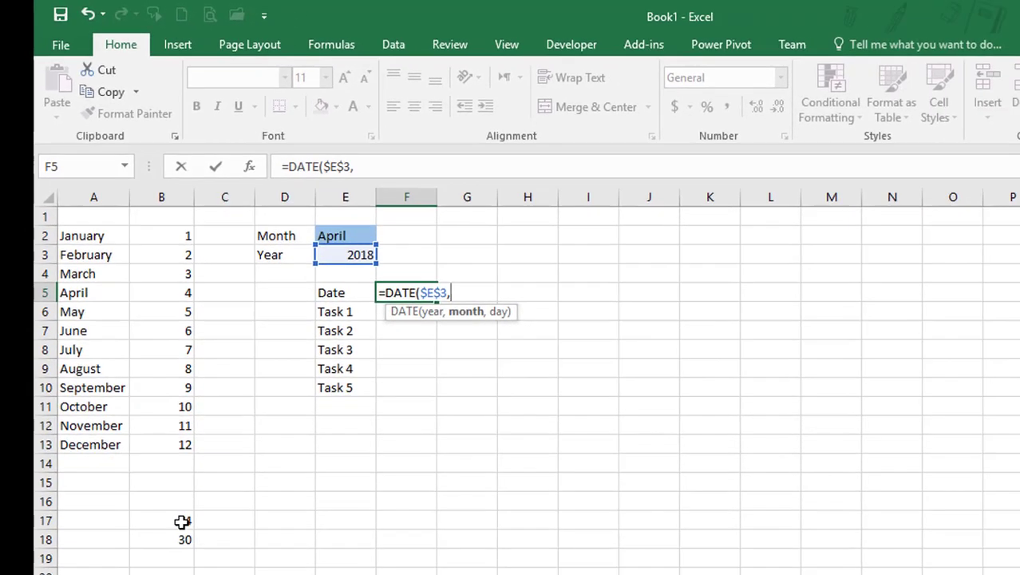
click(182, 521)
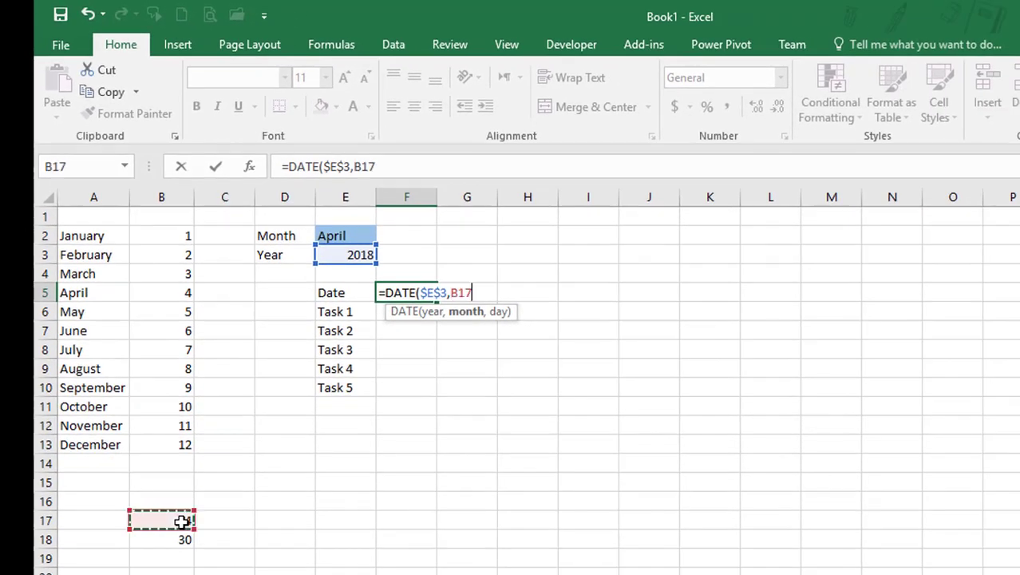
key(F4)
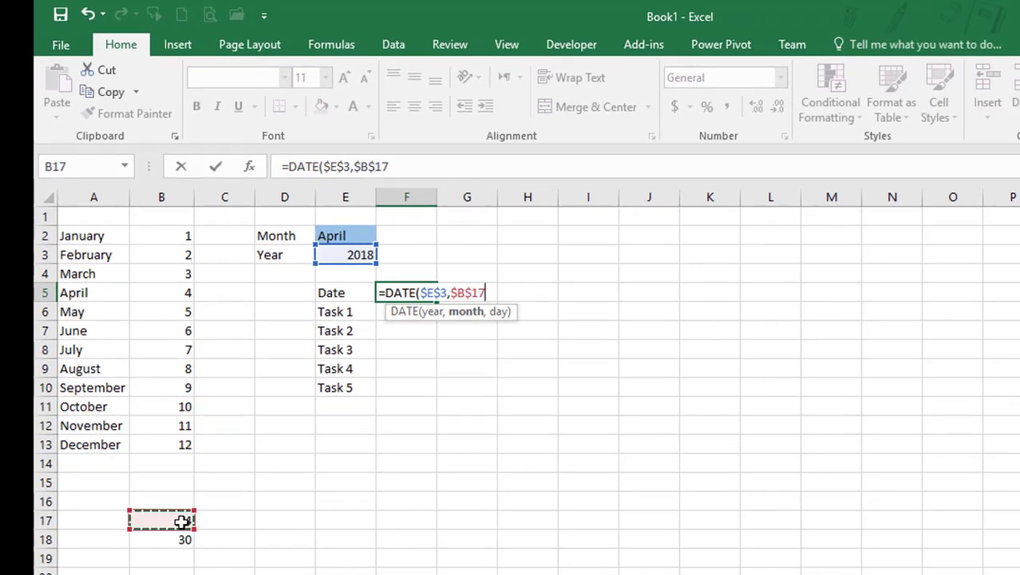
text(,)
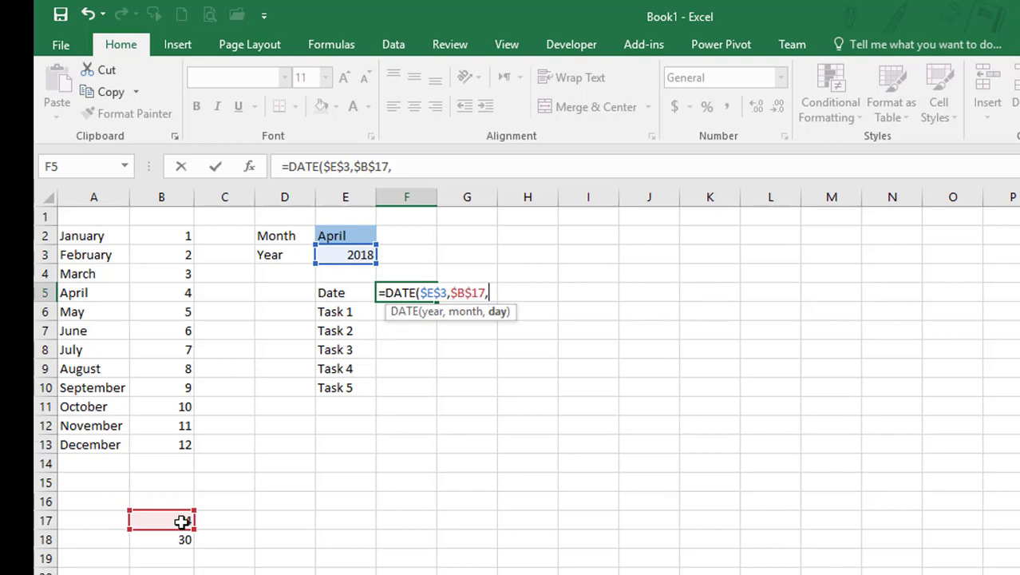
text(col)
key(Tab)
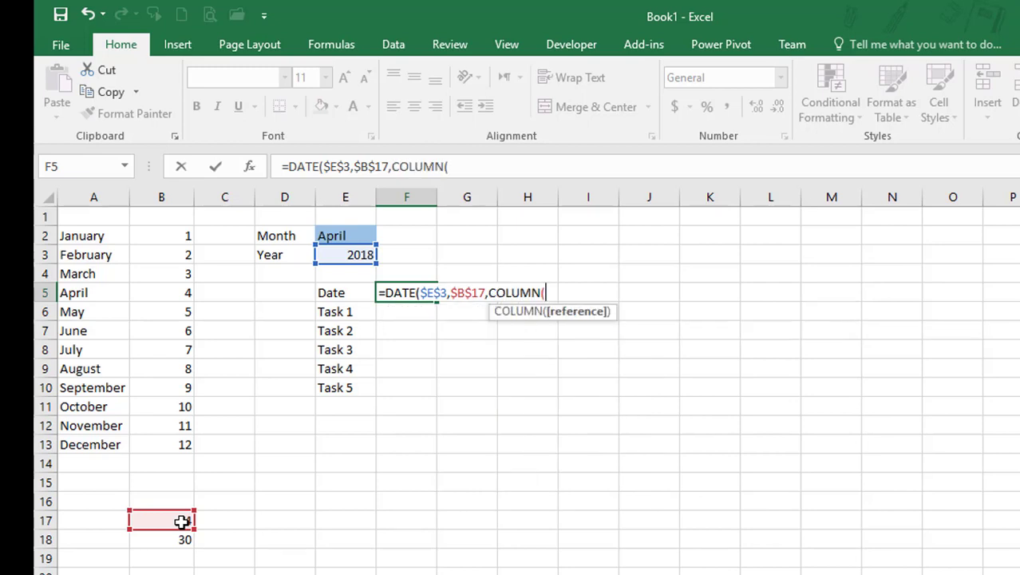
text(a23)
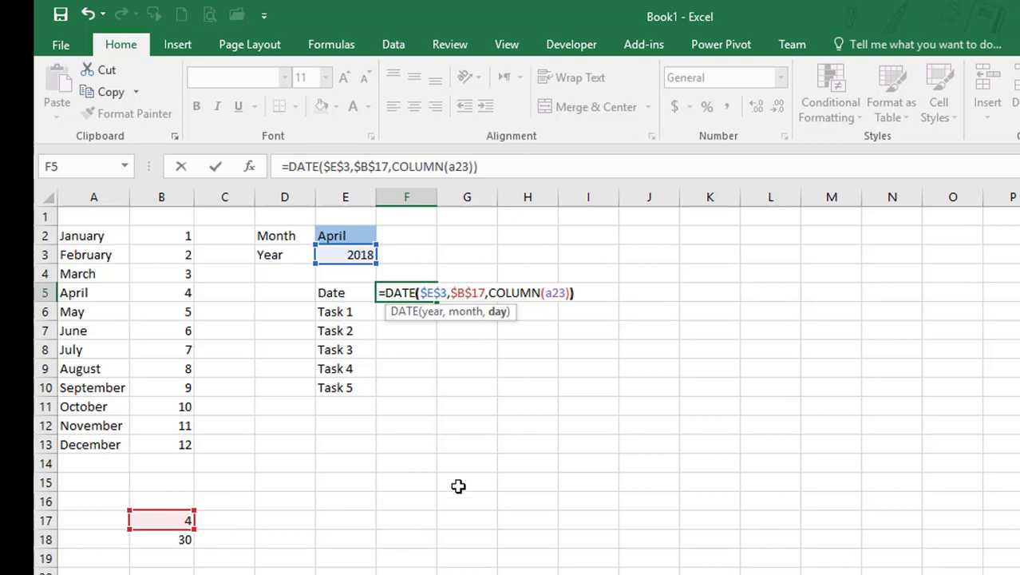
text())
key(Return)
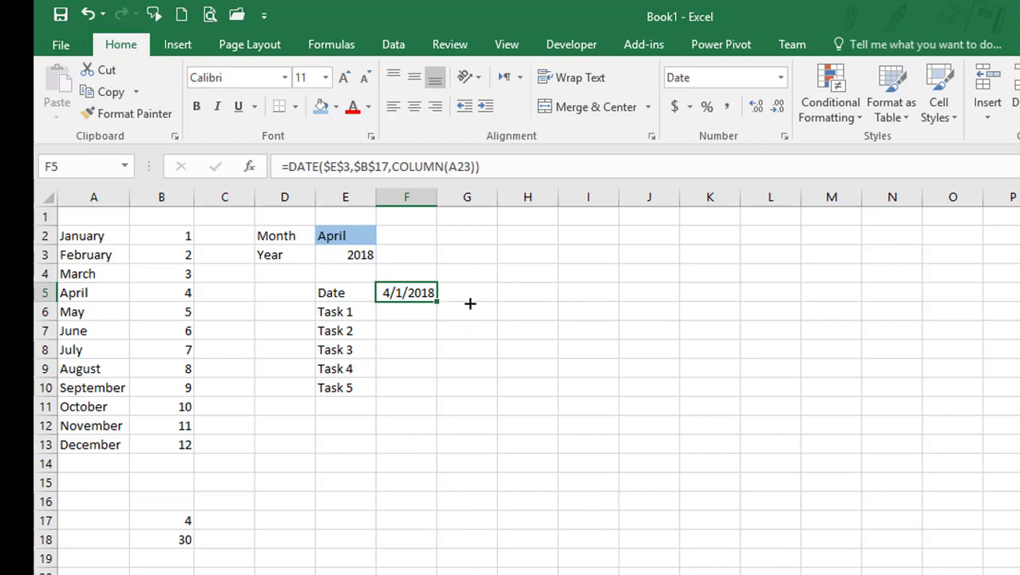
Step: Fill the F5 date formula across to AJ5 and apply the custom number format ddd d-m to the date row
drag(437, 302, 1019, 293)
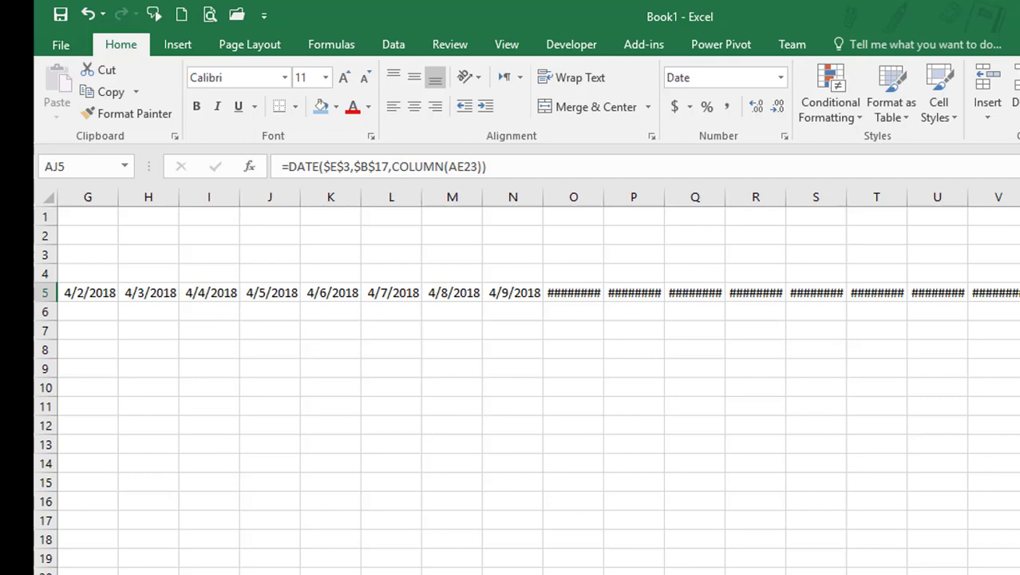
scroll(510, 359, left, 3)
click(425, 293)
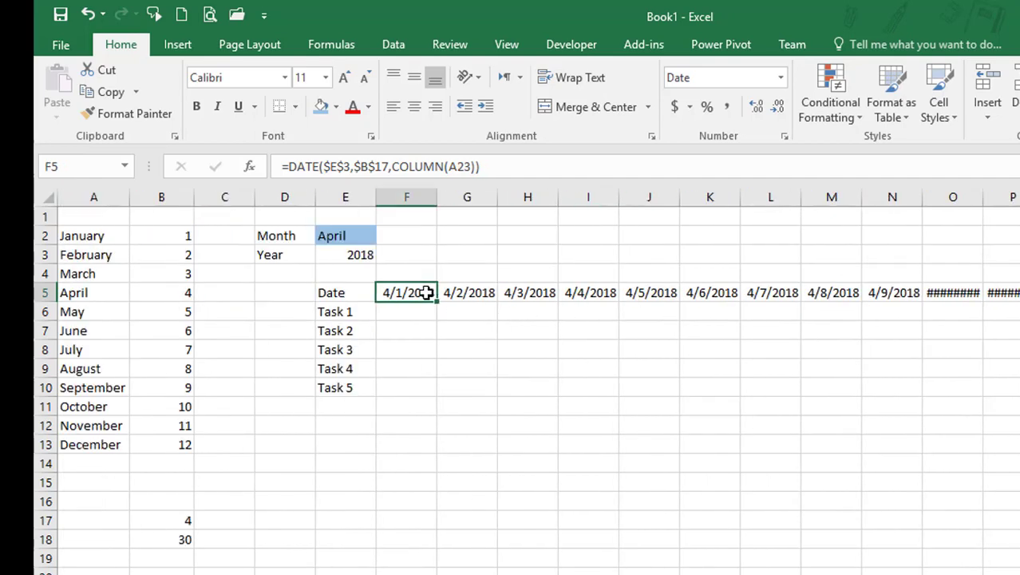
key(ctrl+shift+Right)
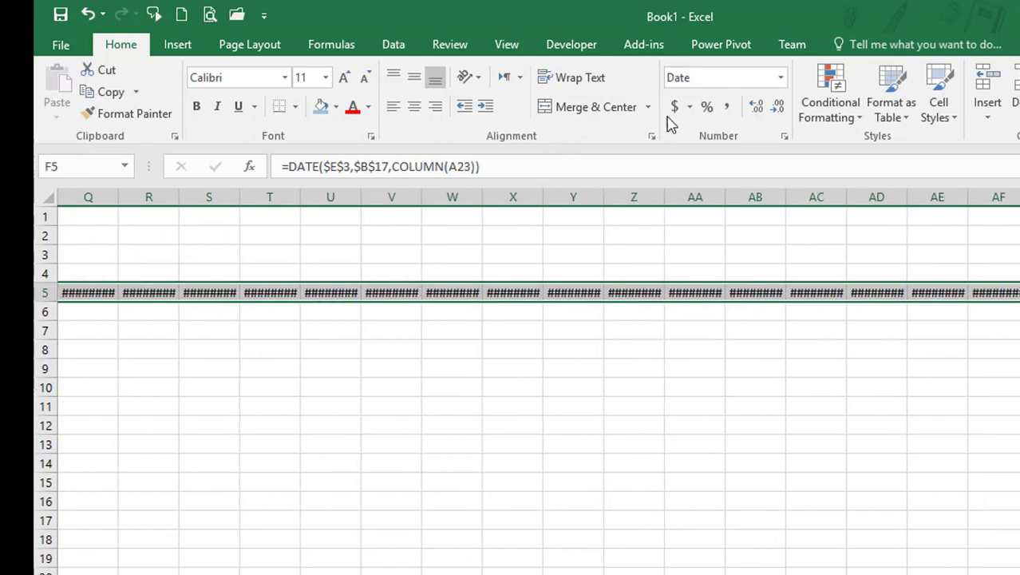
click(784, 136)
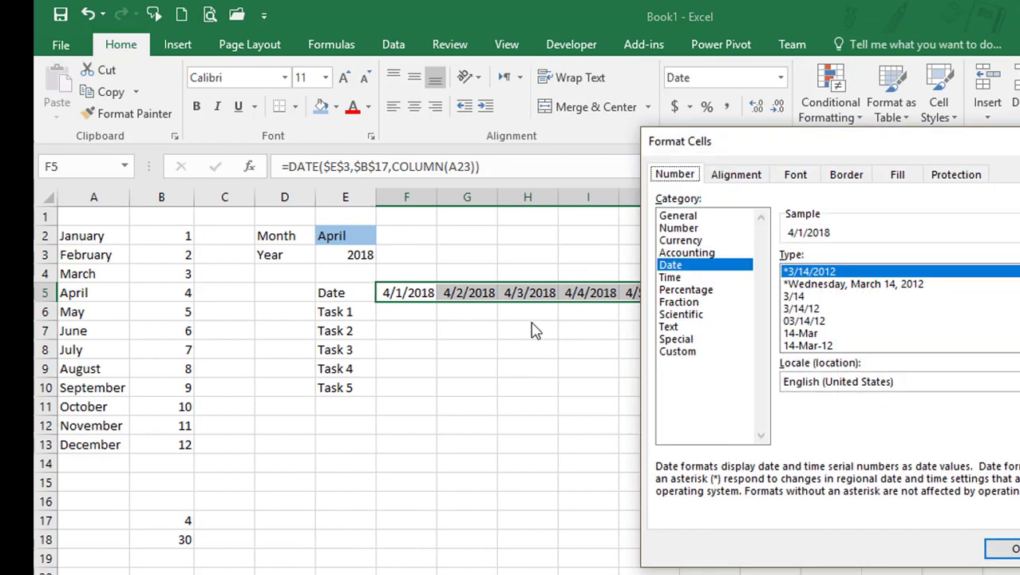
click(675, 352)
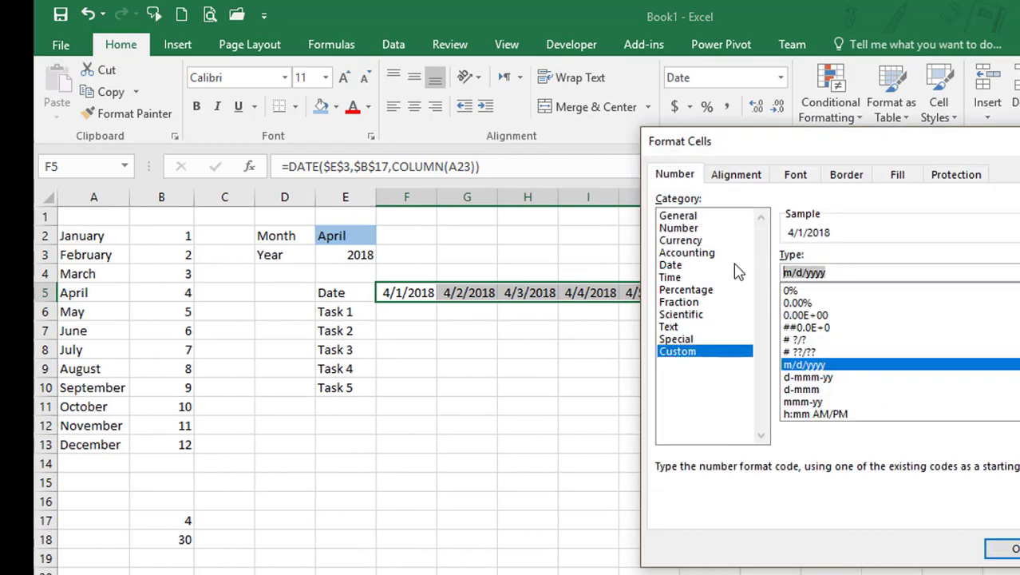
text(ddd)
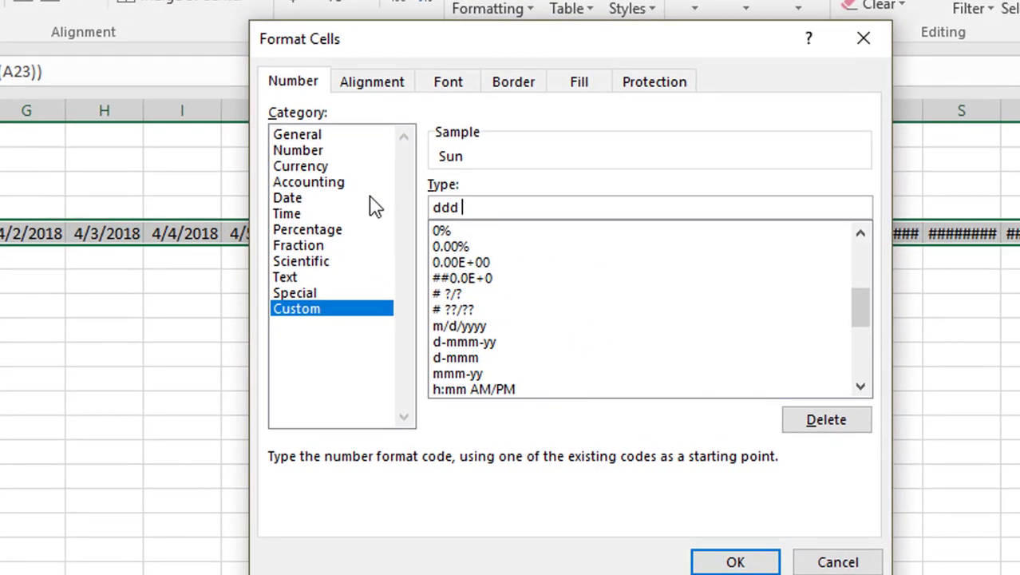
text( d m)
text(m)
click(739, 562)
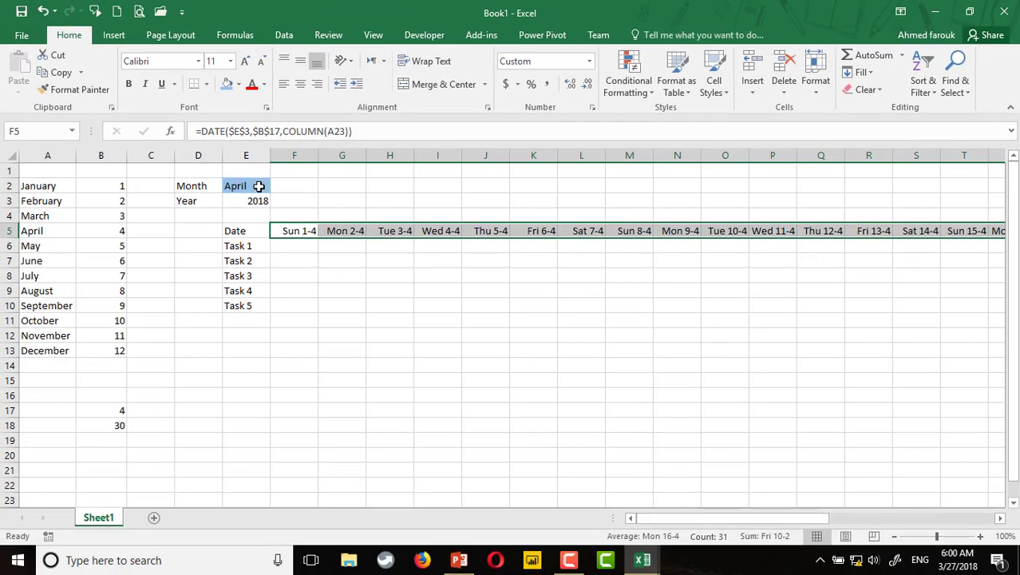
Step: Switch the month in E2 to February and check the dates at the end of row 5
click(254, 190)
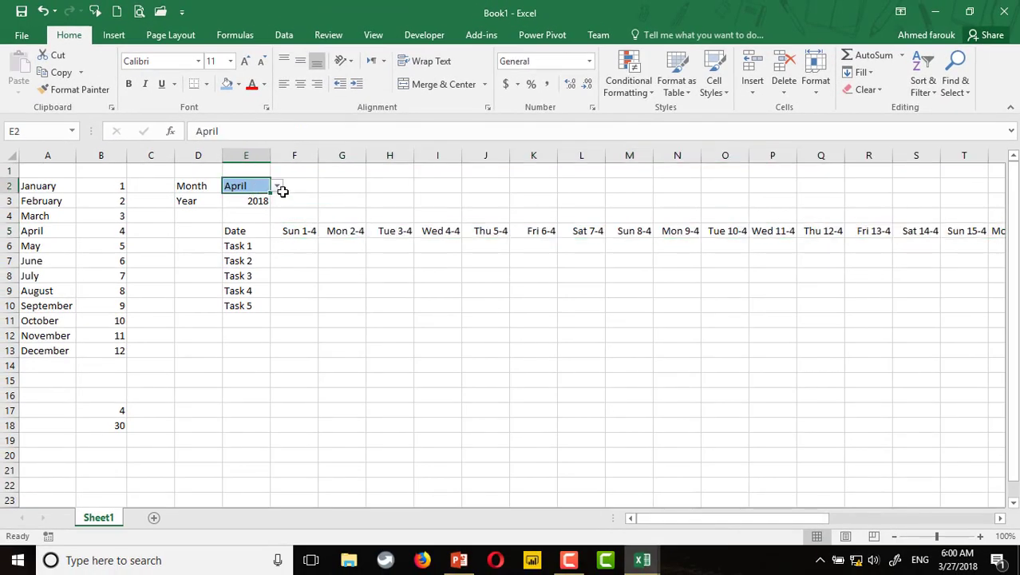
click(276, 186)
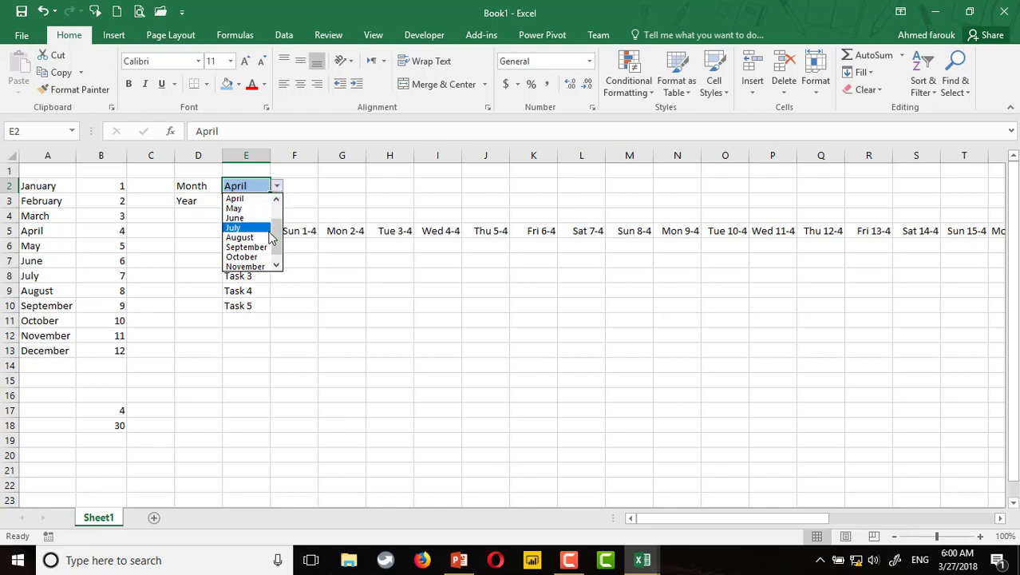
scroll(266, 215, up, 1)
click(263, 209)
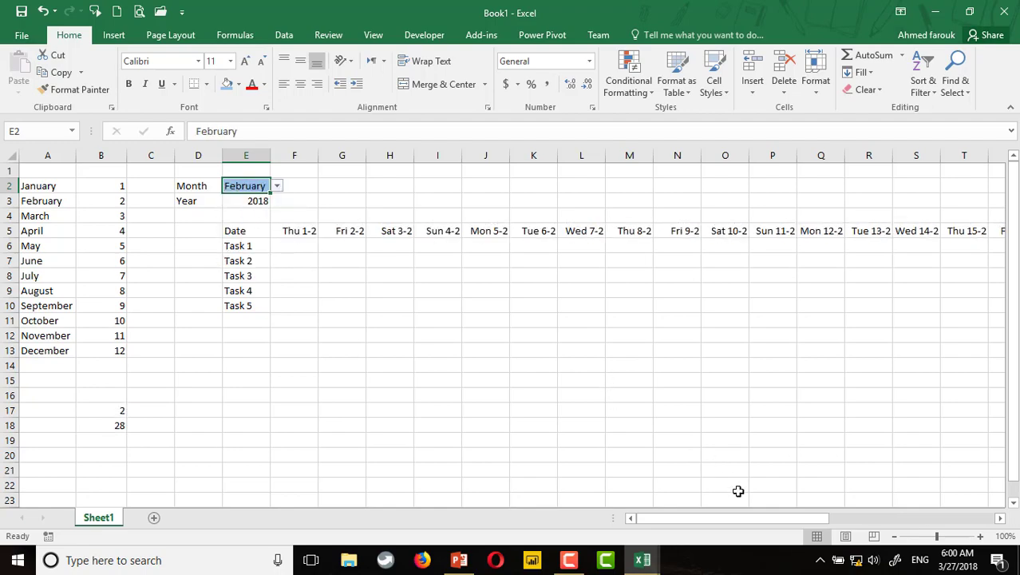
drag(738, 514, 878, 518)
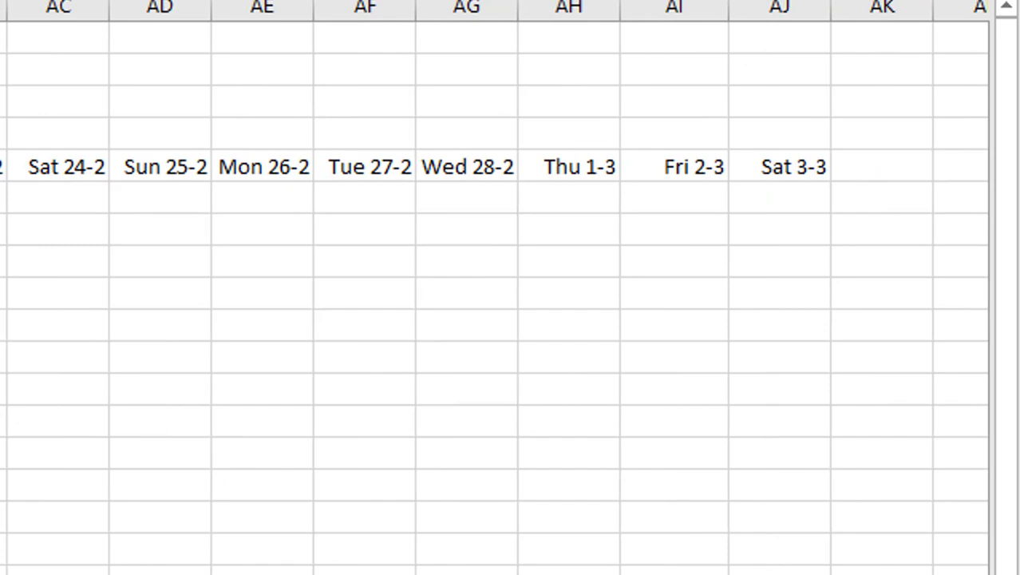
click(477, 168)
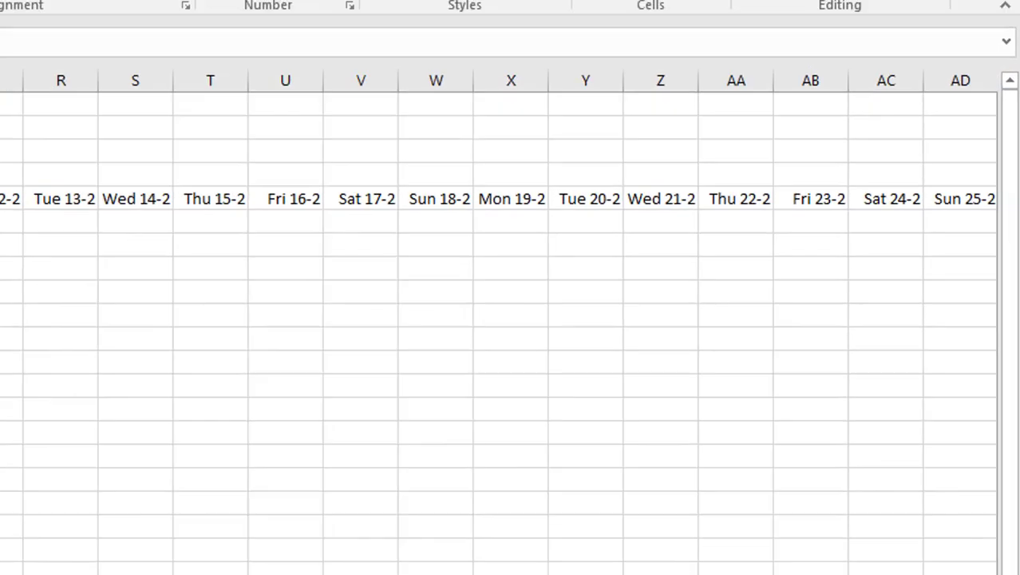
Step: Wrap the DATE formula in F5 in an IF function whose logical test is COLUMN(A1)>$B$18
drag(766, 517, 694, 517)
click(293, 233)
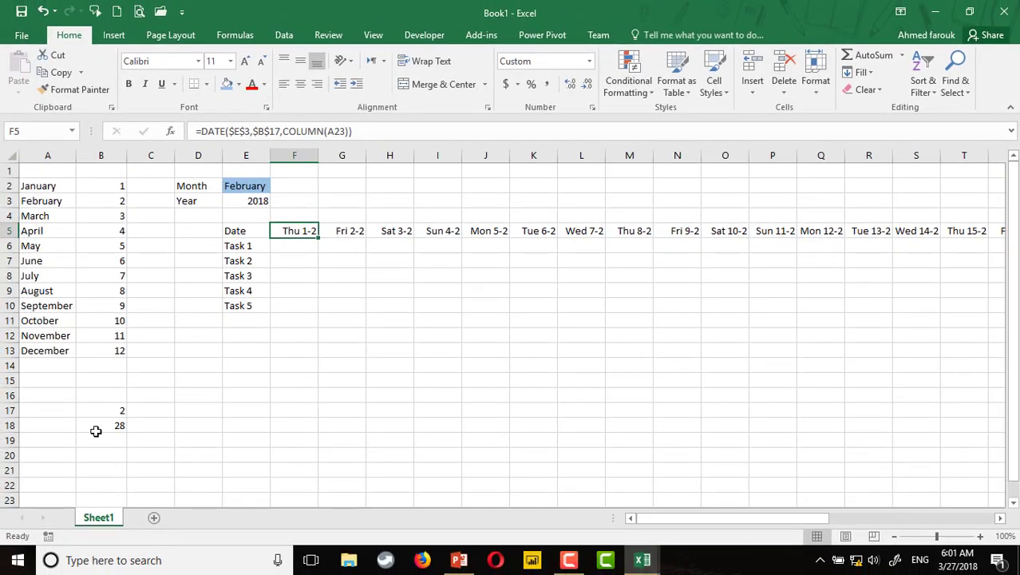
click(202, 133)
text(i)
key(Tab)
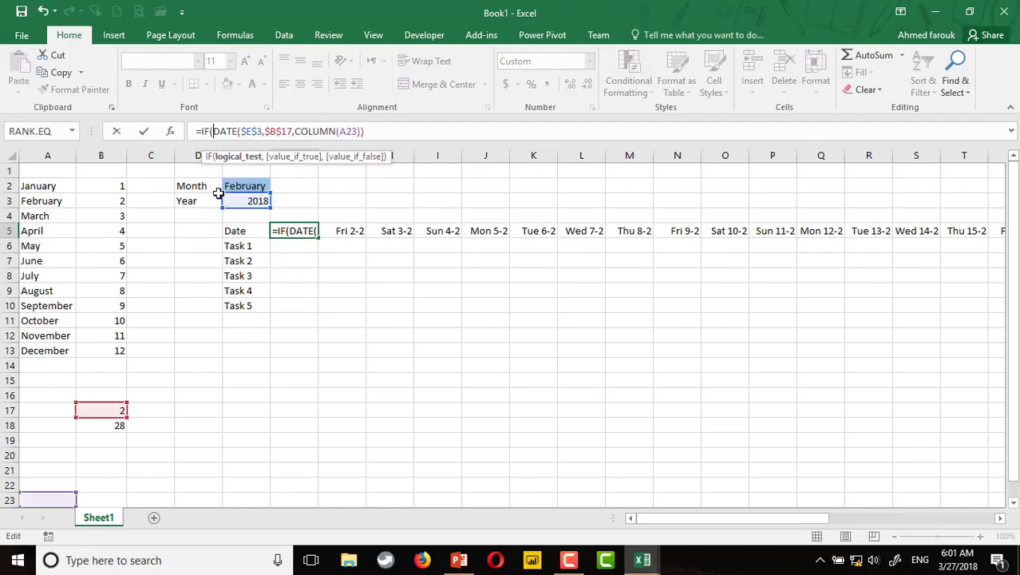
text(co)
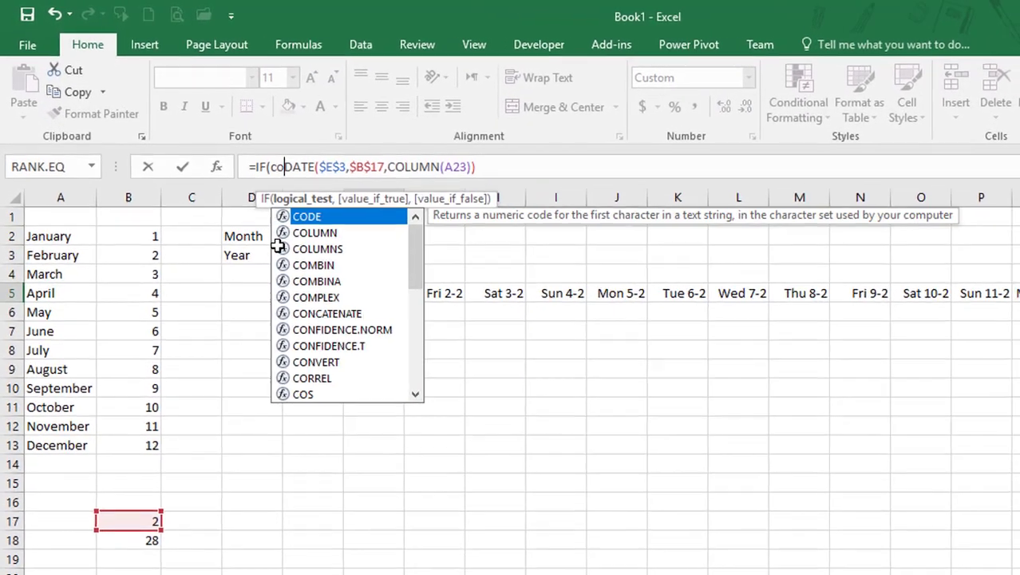
text(l)
key(Tab)
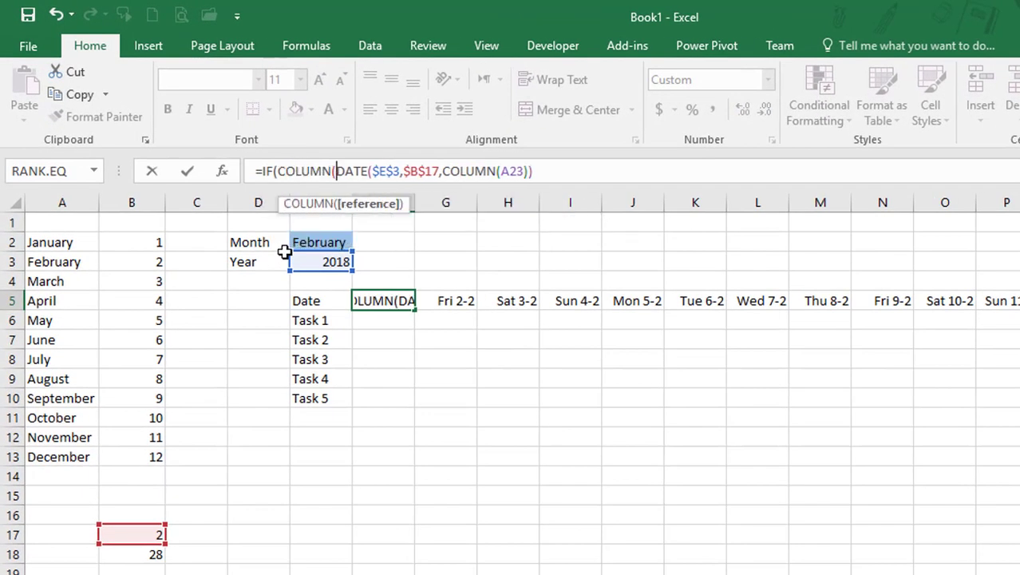
text(a)
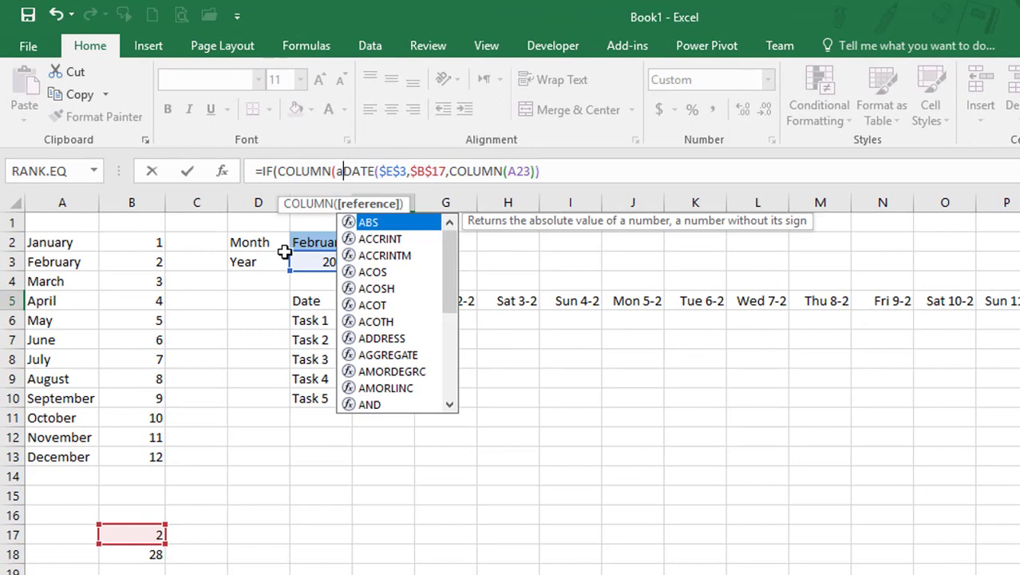
text(1))
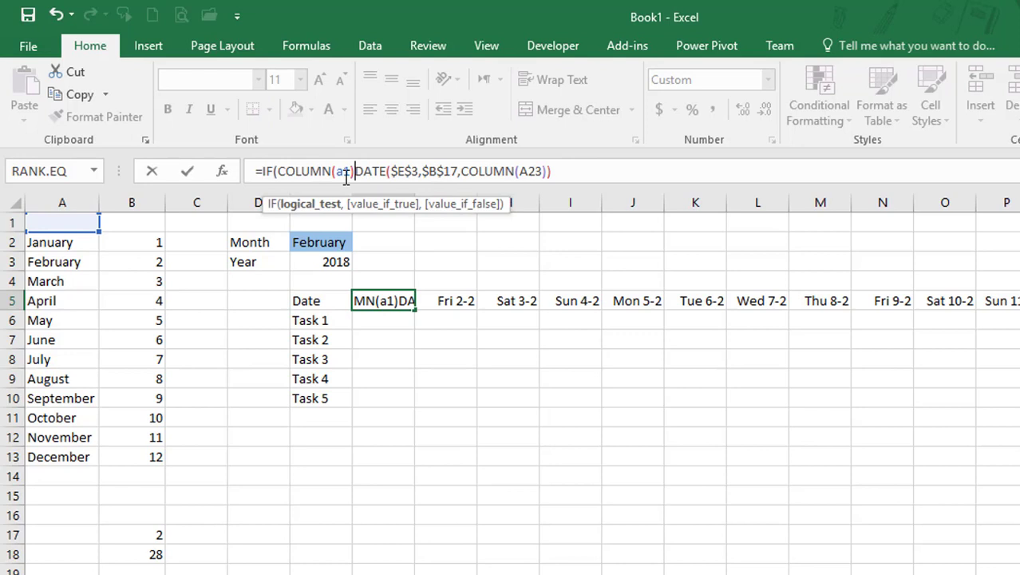
text(>)
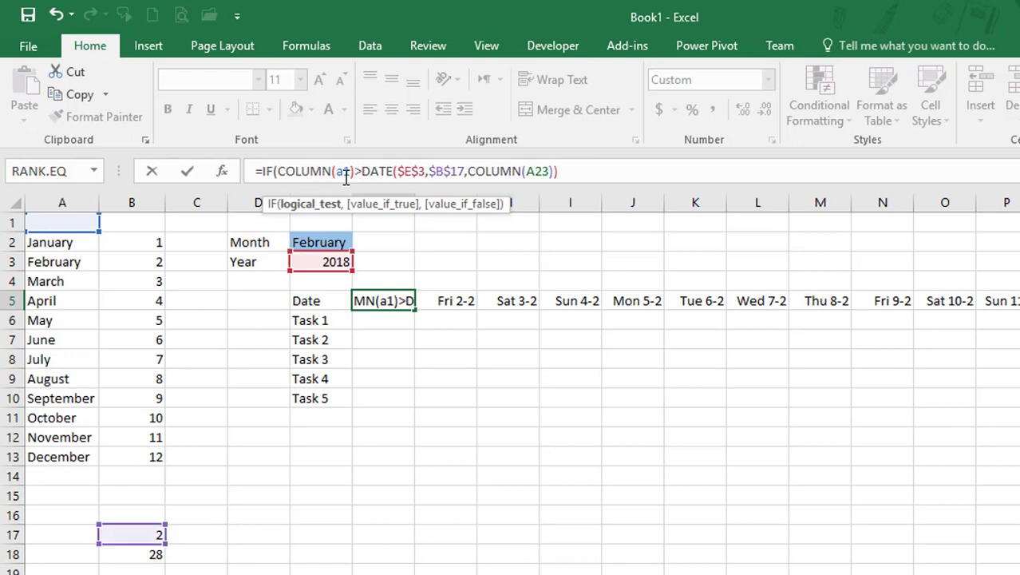
click(146, 556)
key(F4)
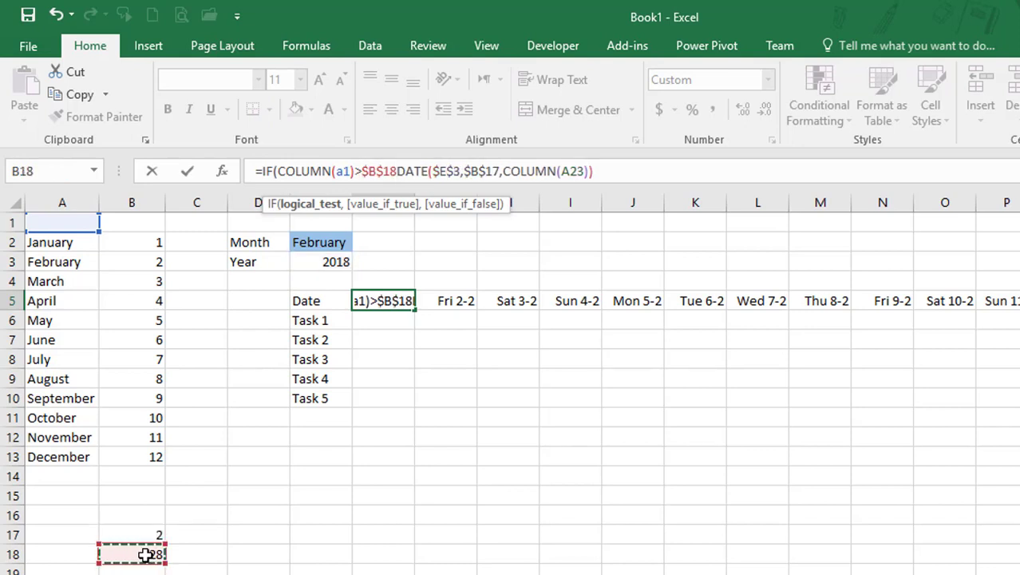
Step: Complete the IF in F5 with "" as the true value and the existing DATE expression as the false value
text(,)
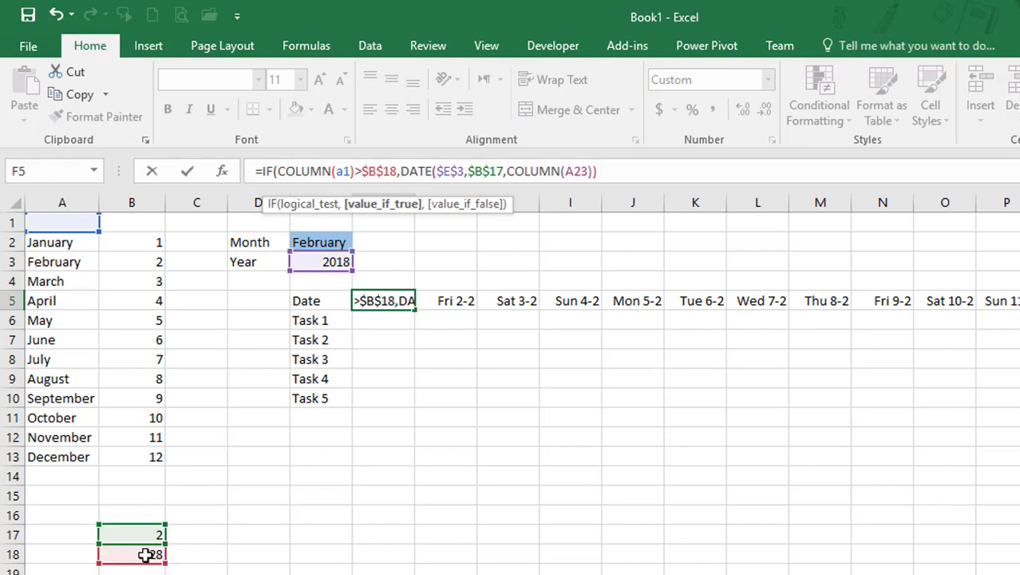
text("",)
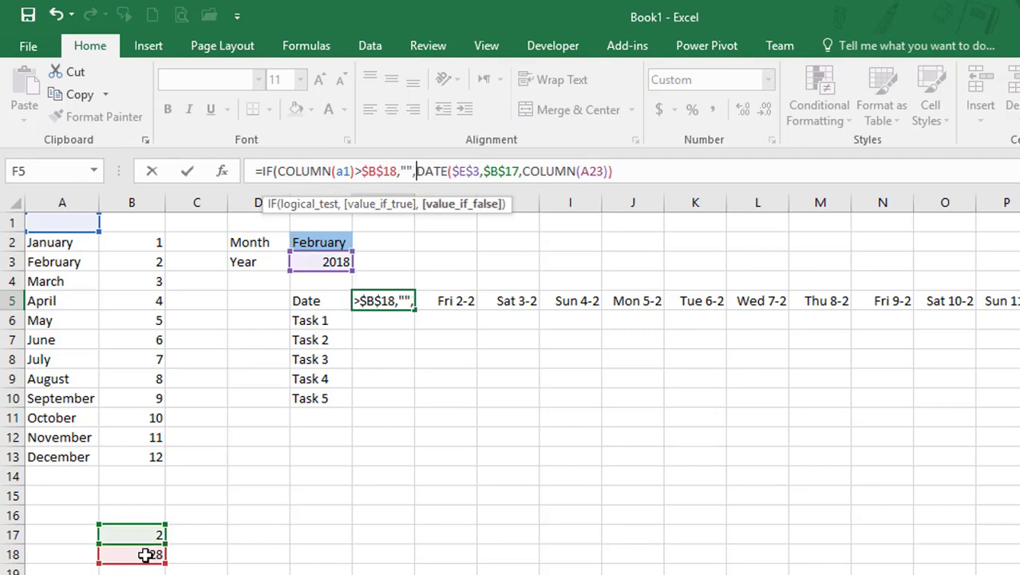
click(650, 170)
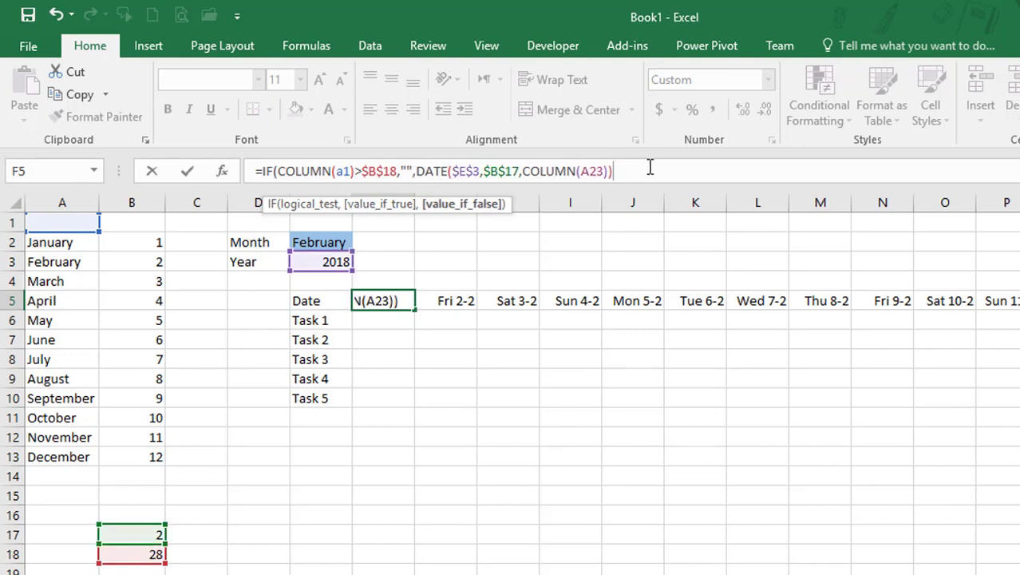
text())
key(Return)
Step: Fill the revised F5 formula across the date row to AJ5
click(399, 300)
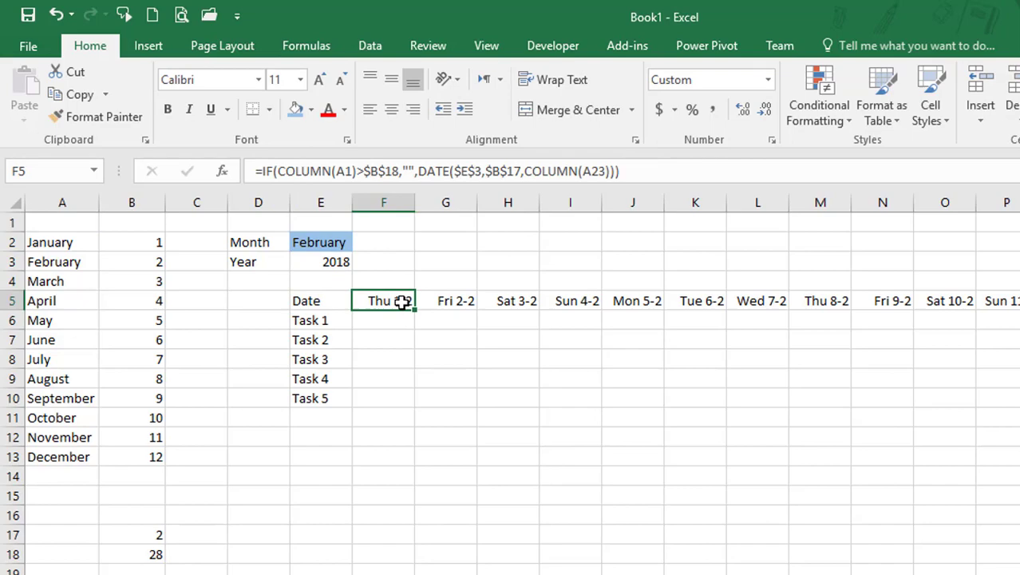
drag(416, 308, 1019, 308)
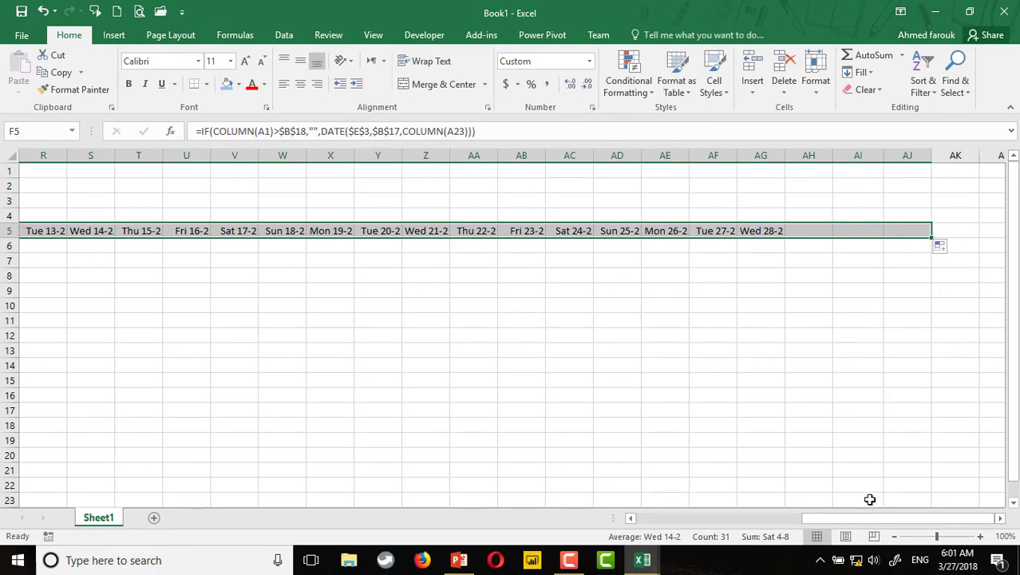
drag(870, 519, 694, 519)
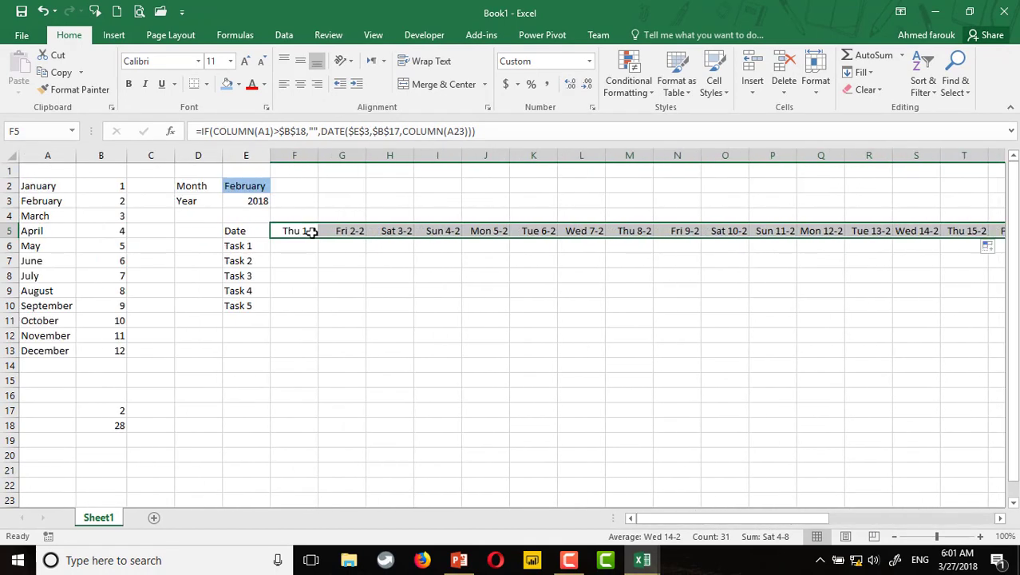
Step: Switch the month in E2 to March and check the dates at the end of row 5
click(263, 188)
click(277, 186)
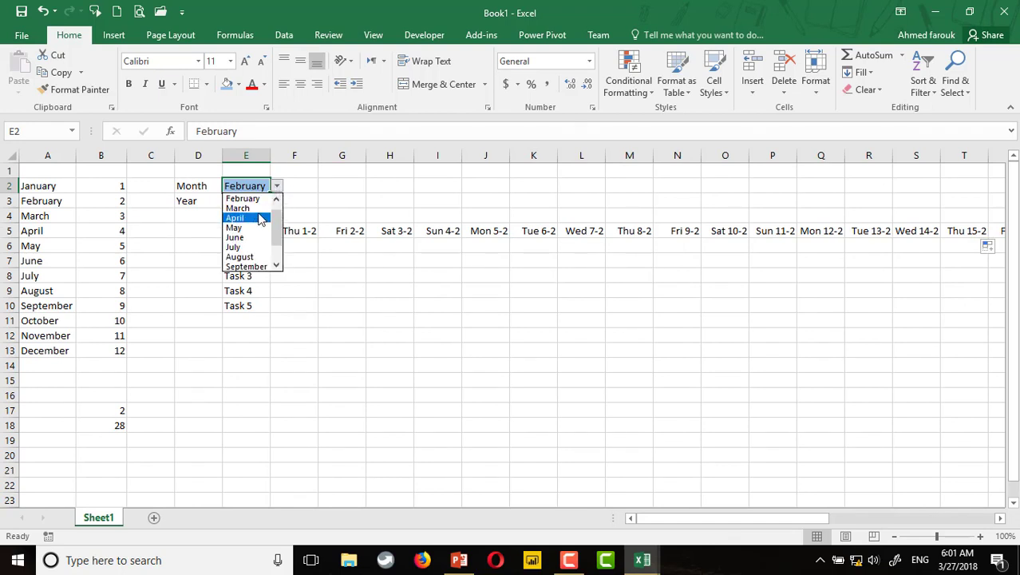
click(253, 199)
click(276, 186)
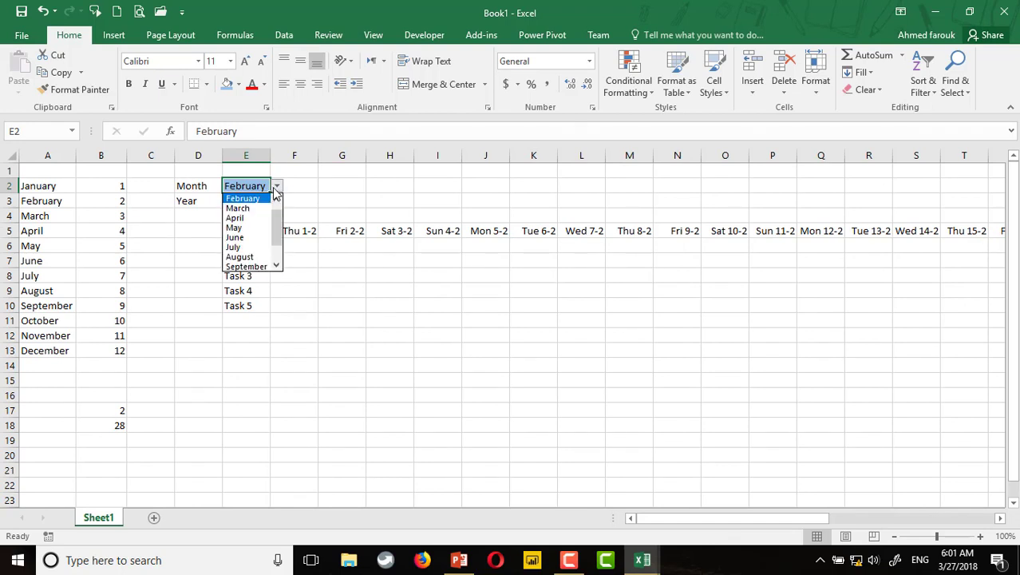
click(257, 208)
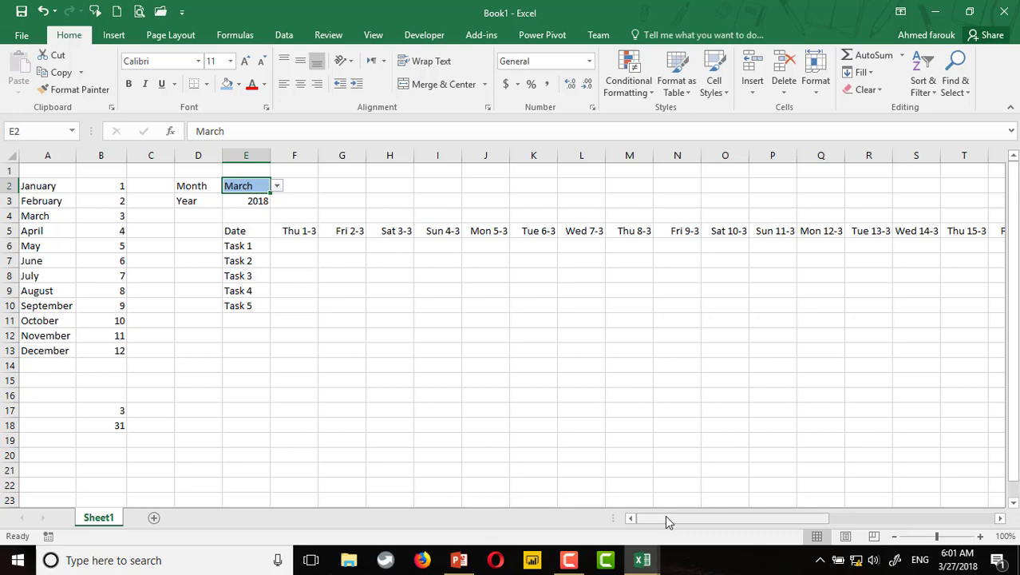
mouse_move(667, 518)
mouse_down()
mouse_move(846, 519)
mouse_move(680, 519)
mouse_up()
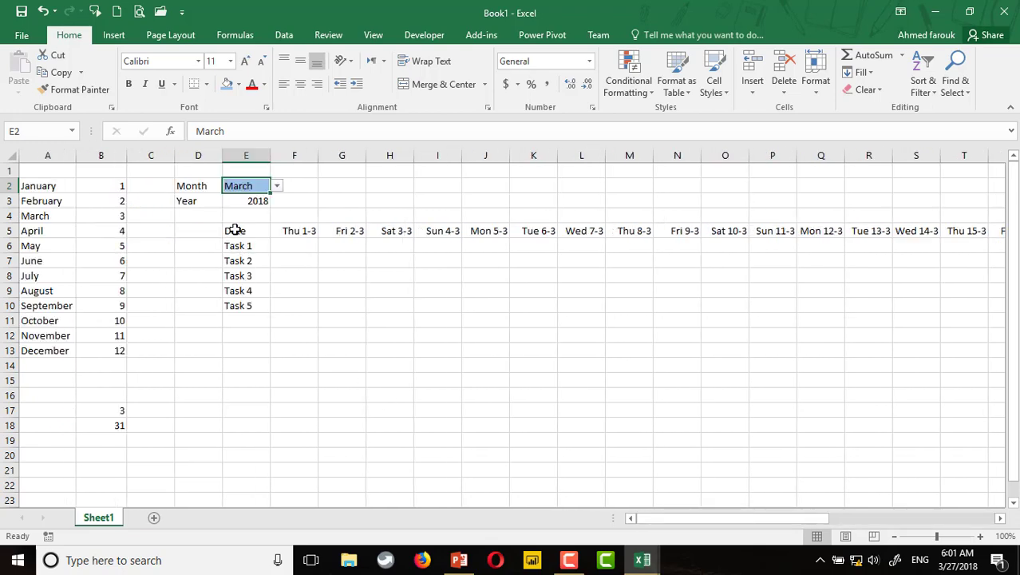
Step: Apply borders to all cells of the calendar table E5:AJ10
drag(234, 230, 934, 312)
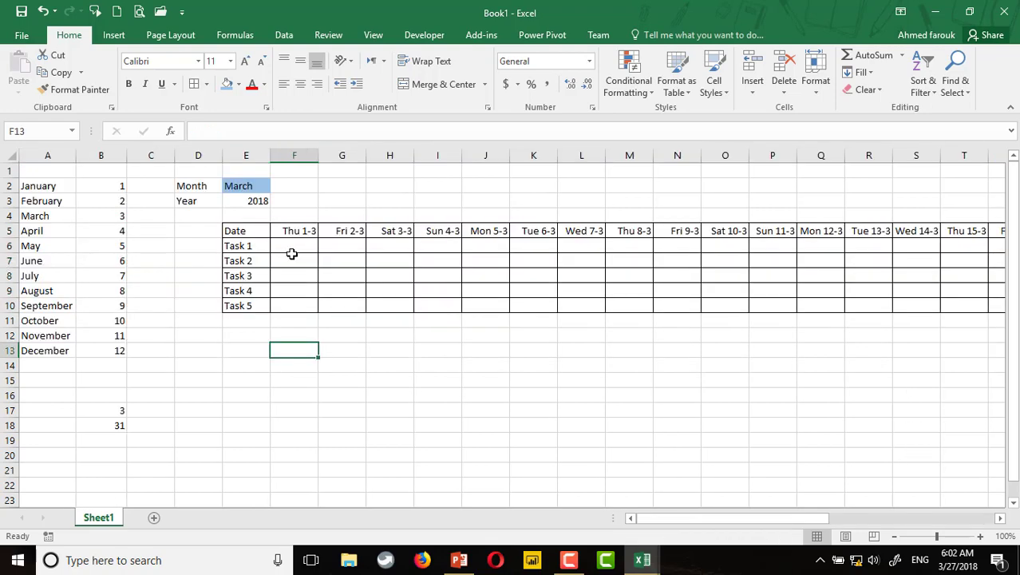
click(292, 254)
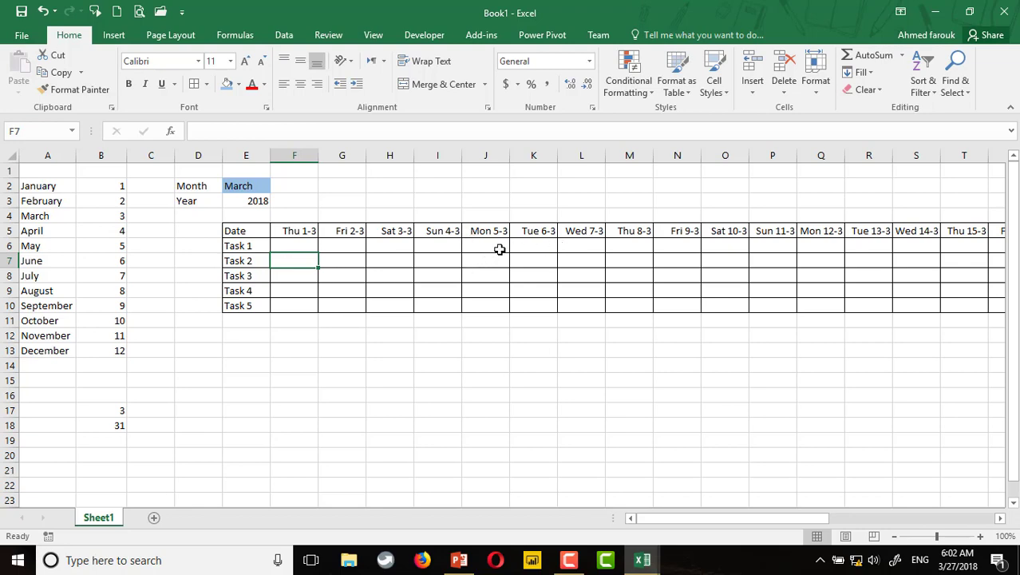
Step: Start a new conditional formatting rule for F5:AJ10 that uses a formula to determine which cells to format
drag(297, 230, 301, 301)
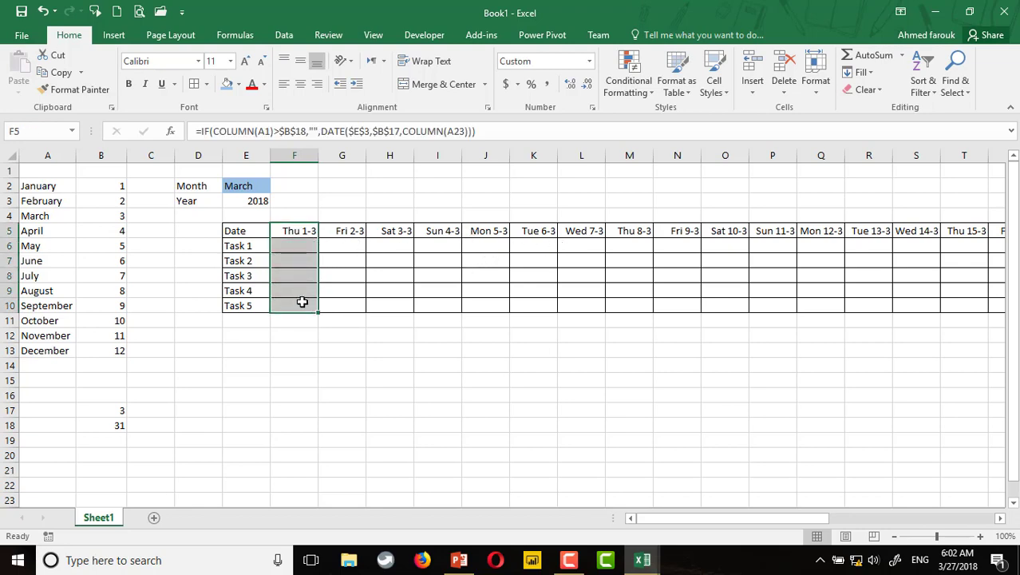
key(ctrl+shift+Right)
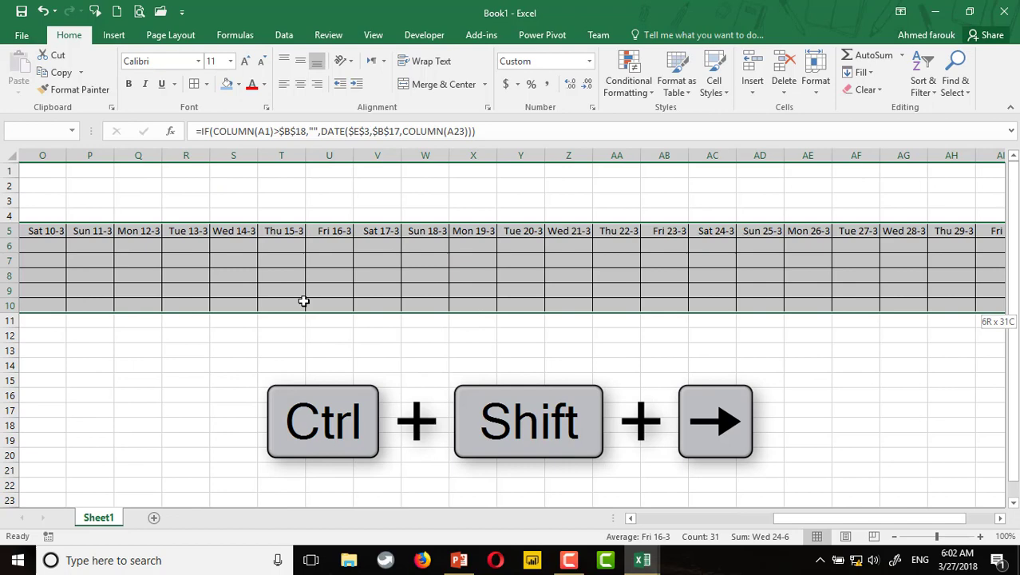
click(630, 88)
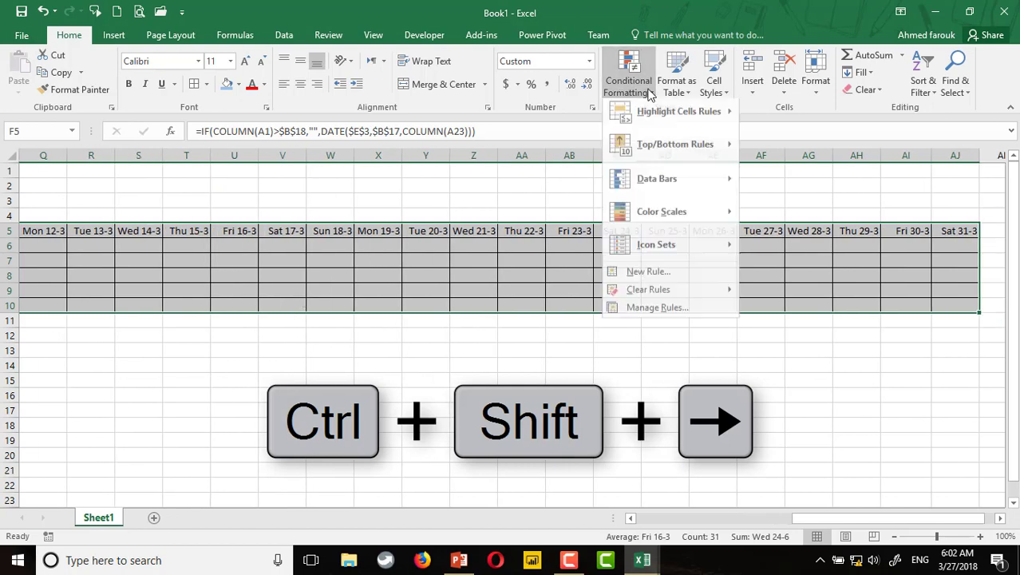
click(673, 310)
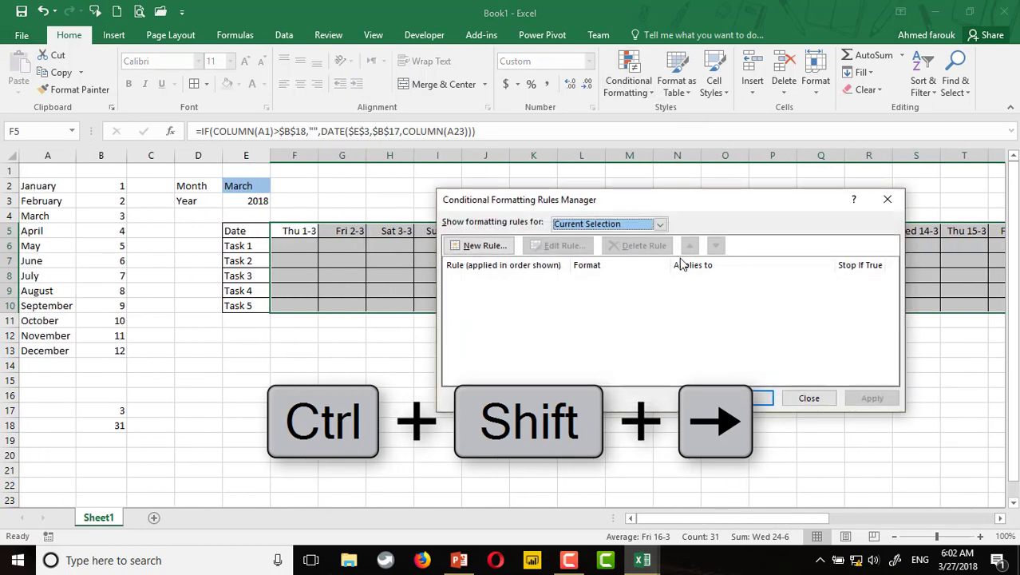
click(485, 245)
click(518, 268)
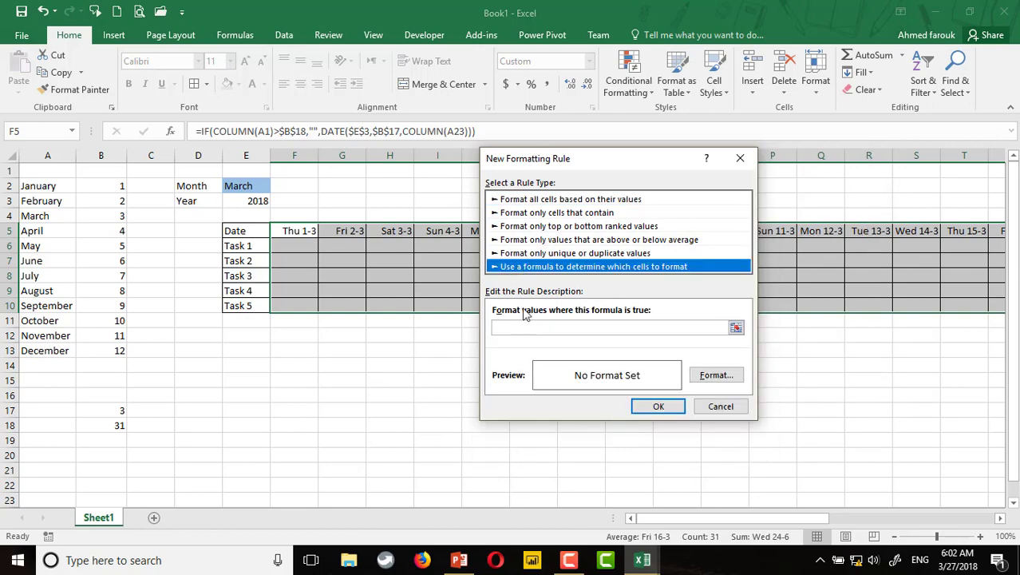
Step: Set the rule's formula to =weekday(F$5)=6, with the column relative and the row absolute
click(523, 329)
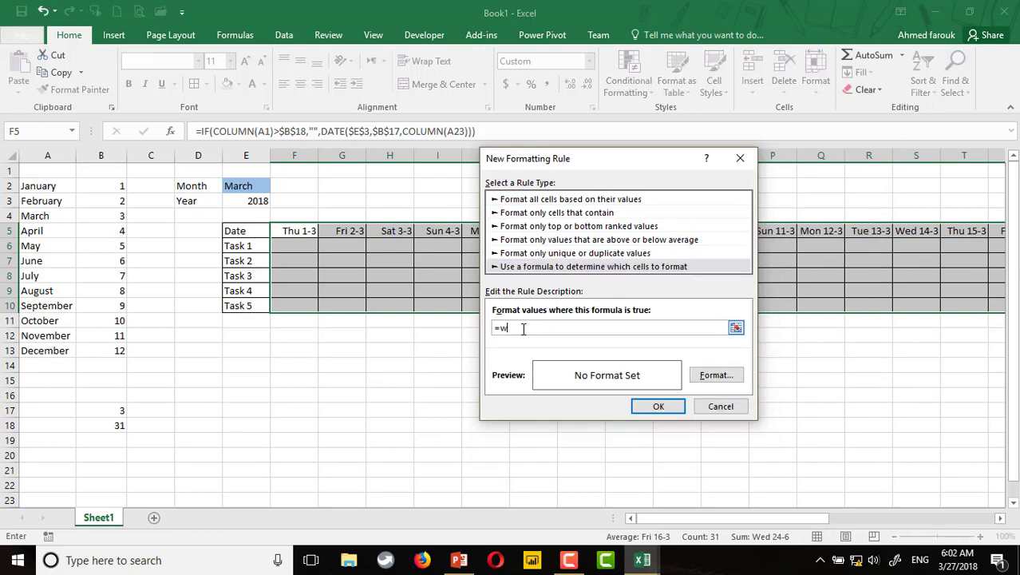
text(=weekday()
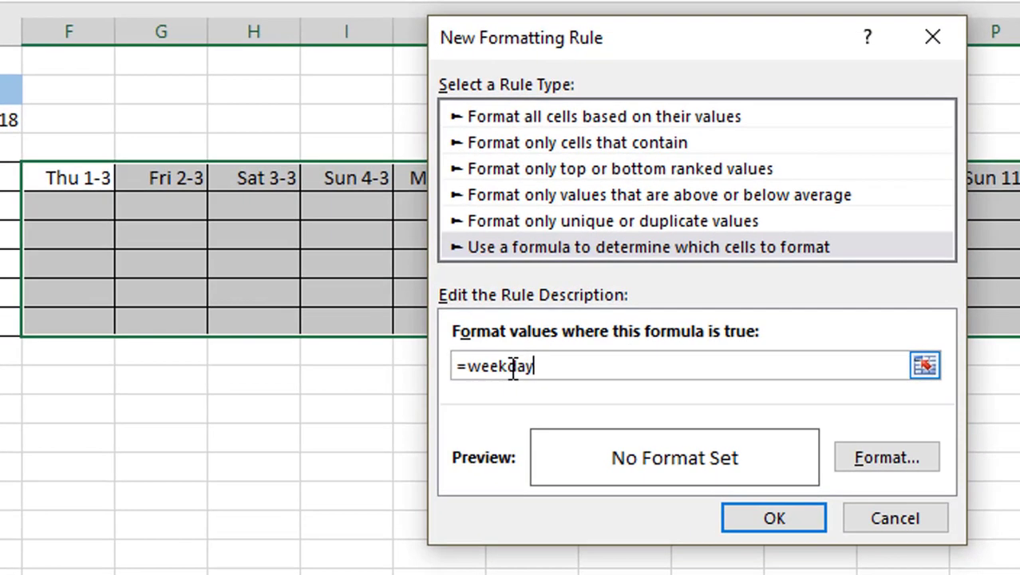
click(62, 179)
text()=6)
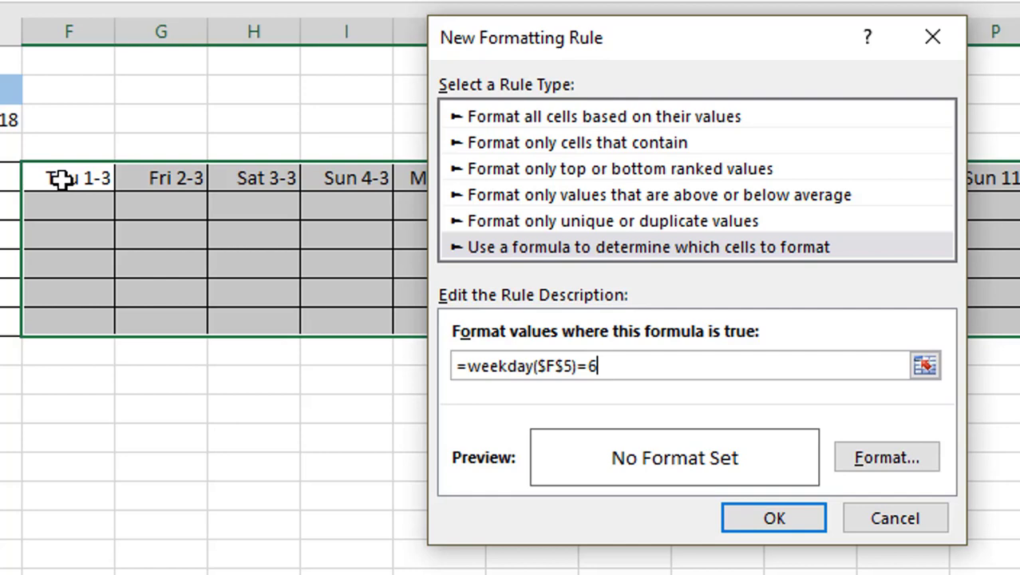
click(550, 365)
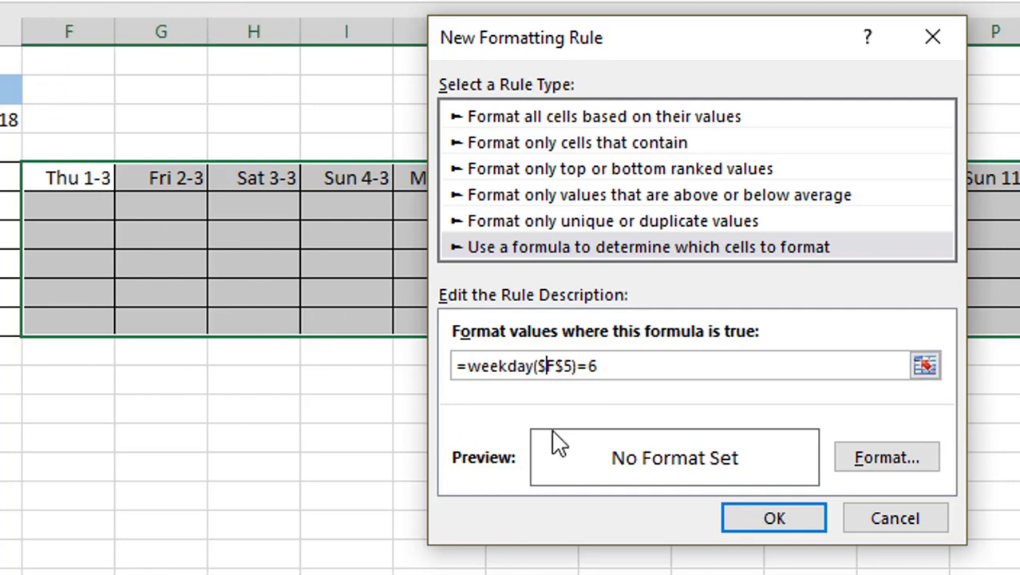
key(BackSpace)
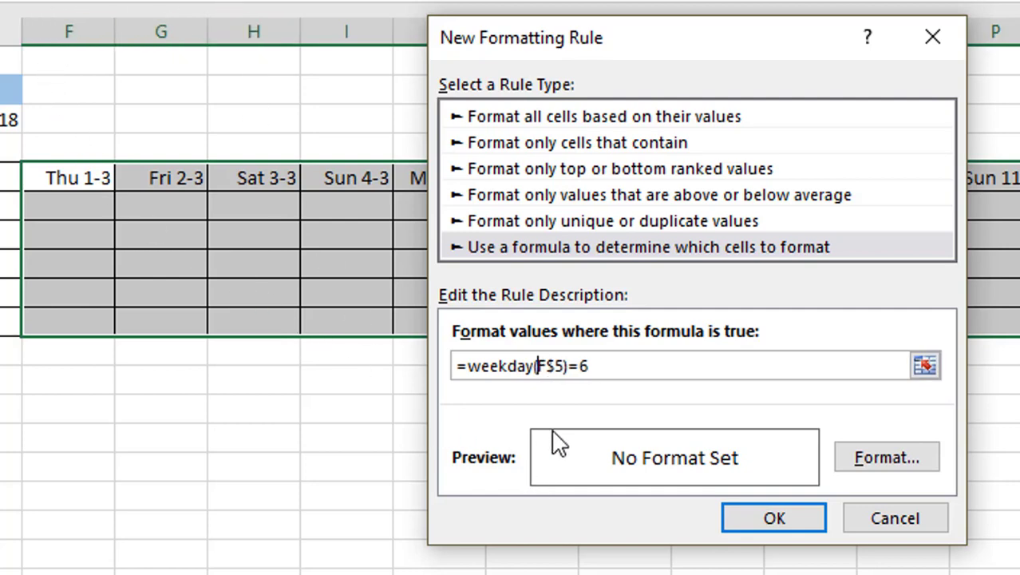
Step: Give the Friday rule a red background fill and save the rule
click(884, 465)
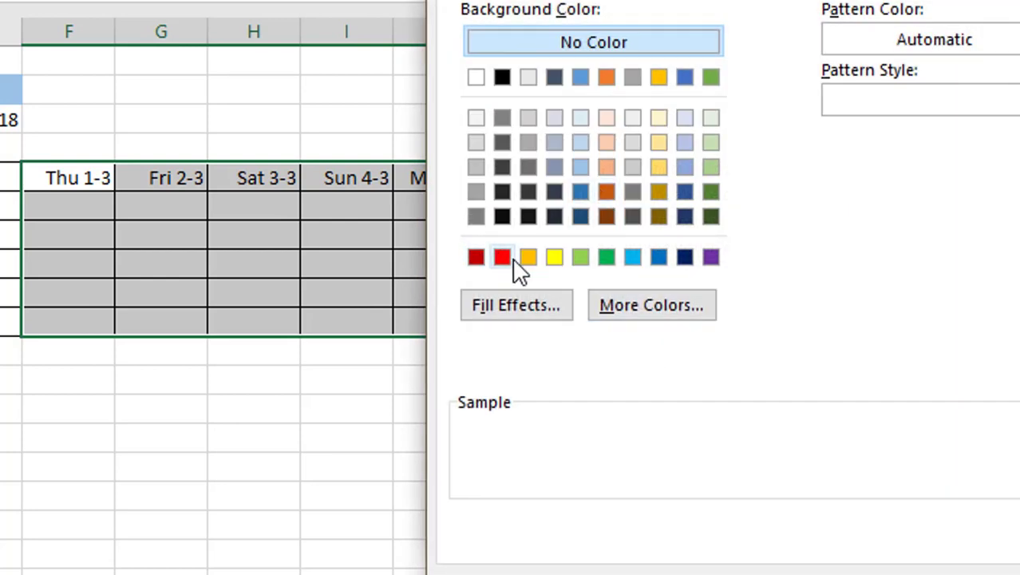
click(503, 257)
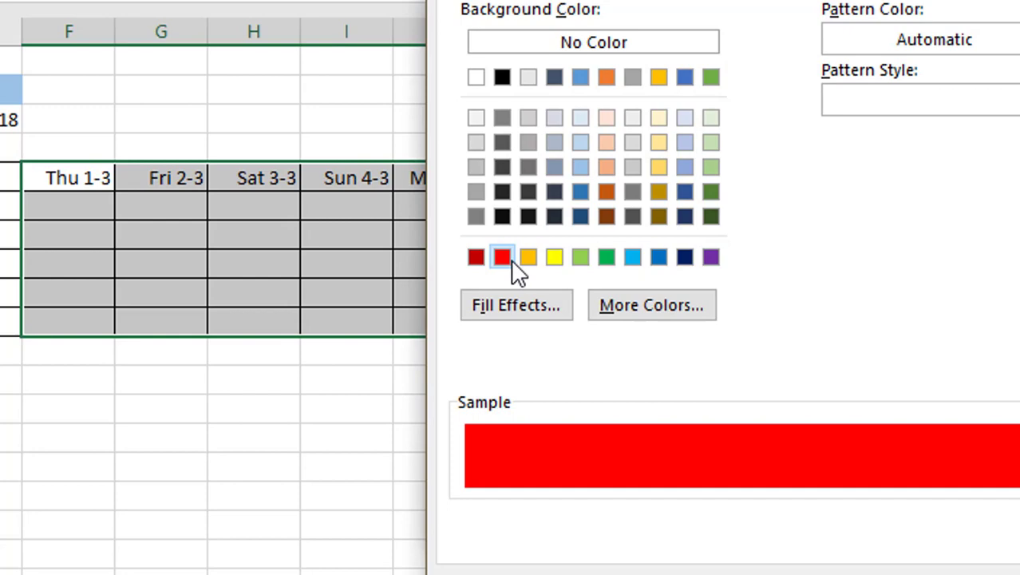
key(Return)
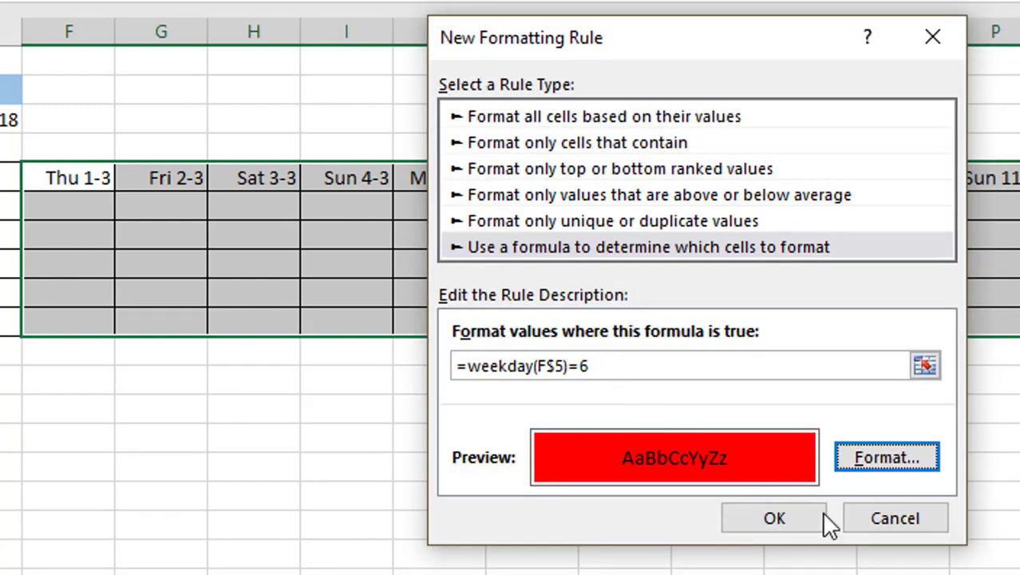
click(798, 515)
Step: Start a second conditional formatting rule for F5:AJ10 that uses a formula to determine which cells to format
drag(816, 123, 801, 404)
click(440, 484)
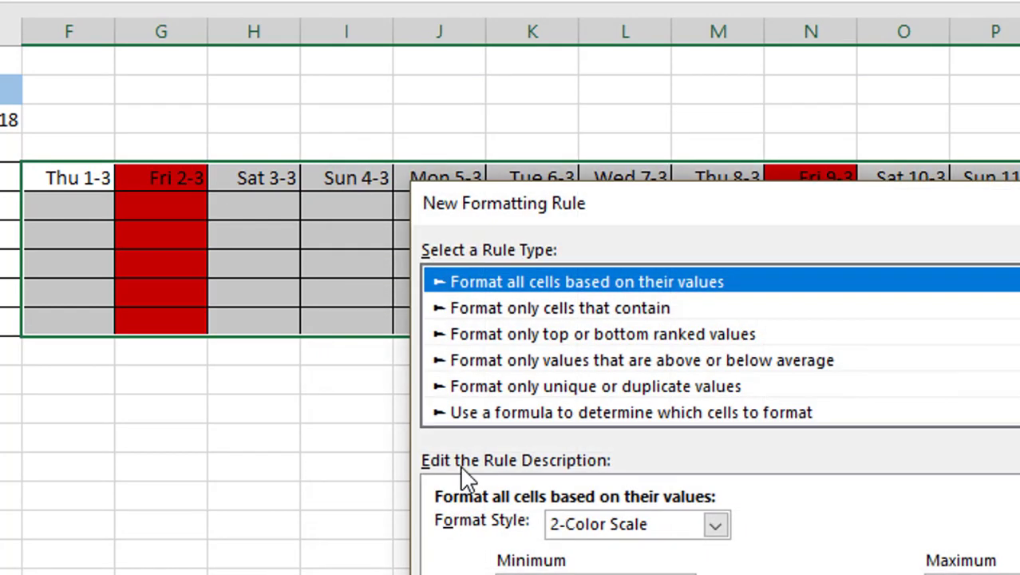
click(595, 412)
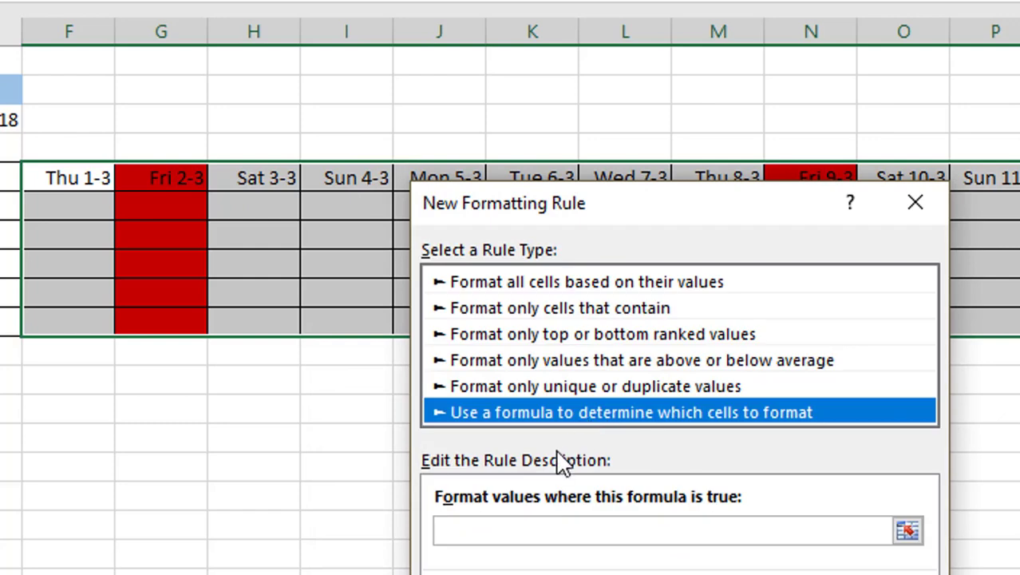
Step: Set the second rule's formula to =weekday(F$5)=7, keeping the column relative and the row absolute
click(530, 537)
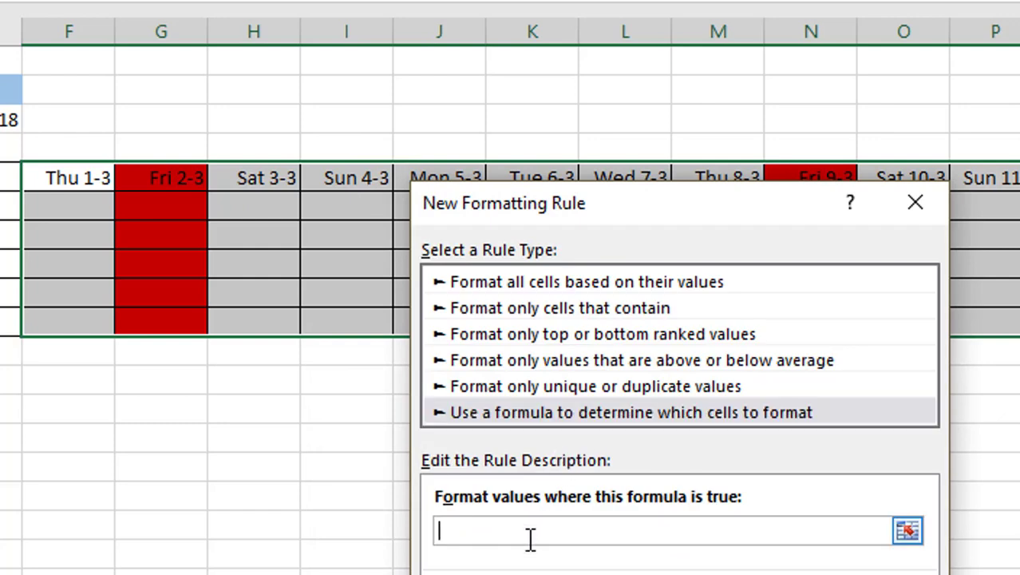
text(=weekday()
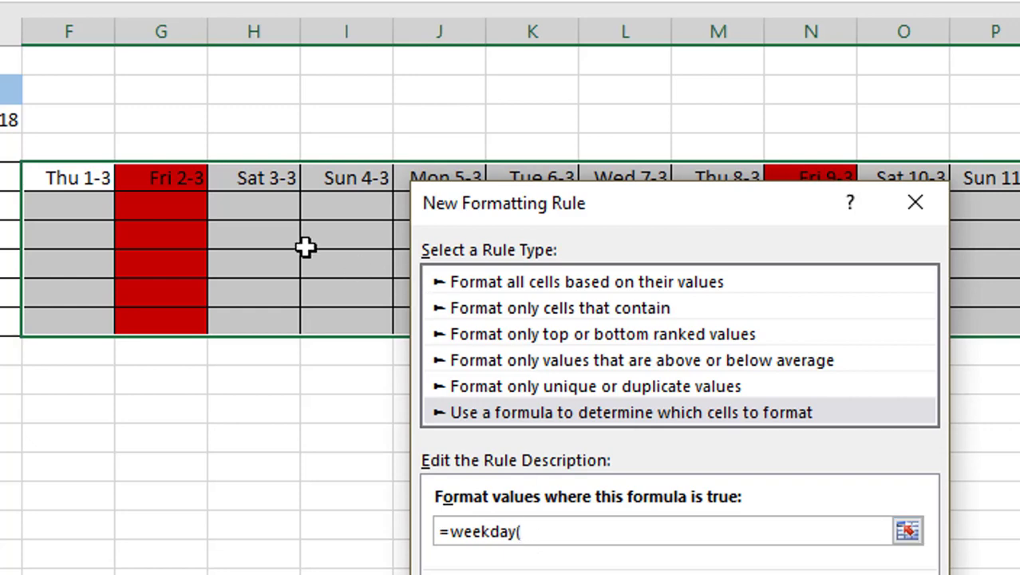
click(67, 176)
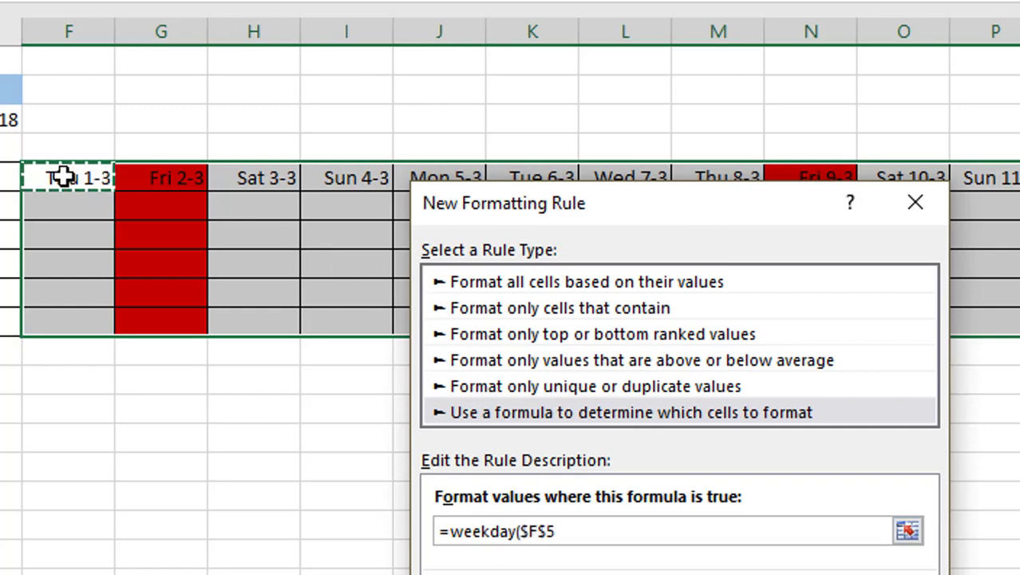
text()=7)
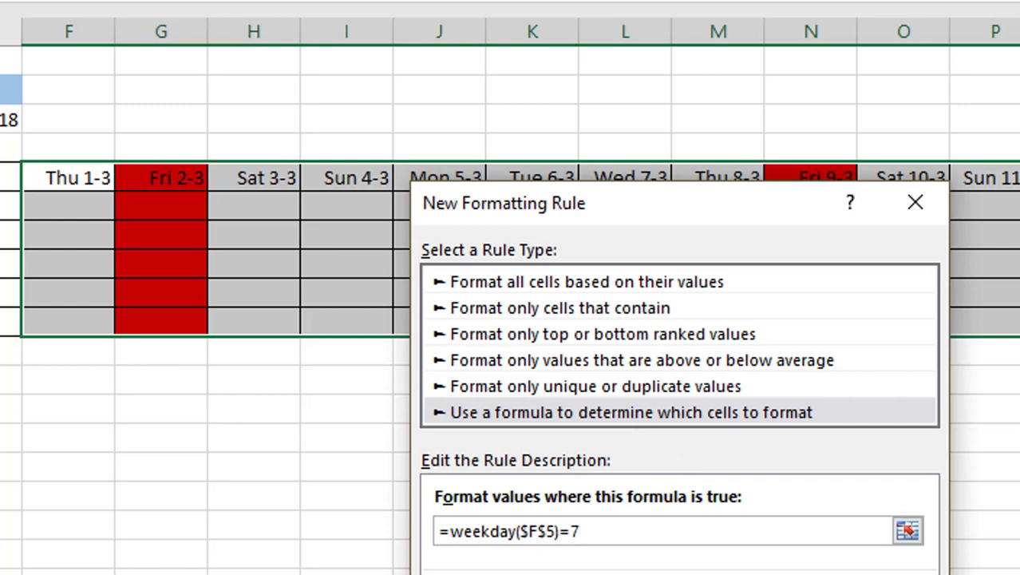
key(BackSpace)
Step: Give the Saturday rule a red background fill, save it and apply the rules to the calendar table
click(775, 548)
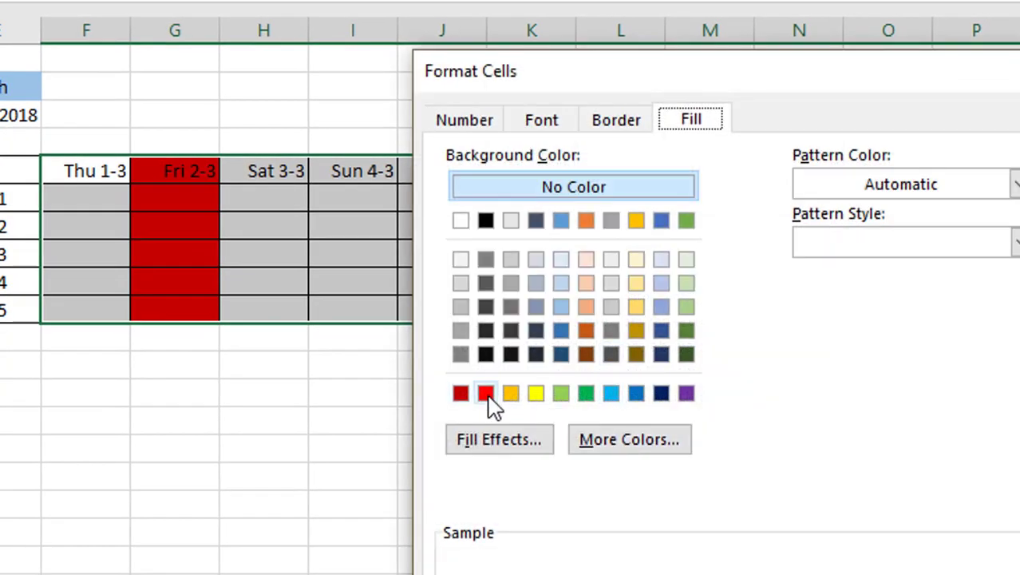
click(486, 393)
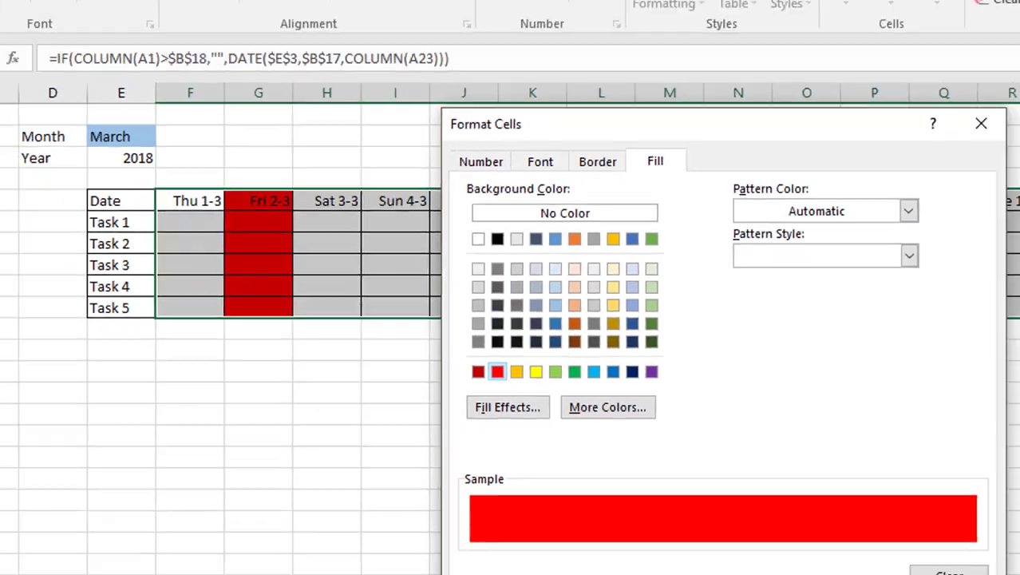
click(703, 491)
click(649, 491)
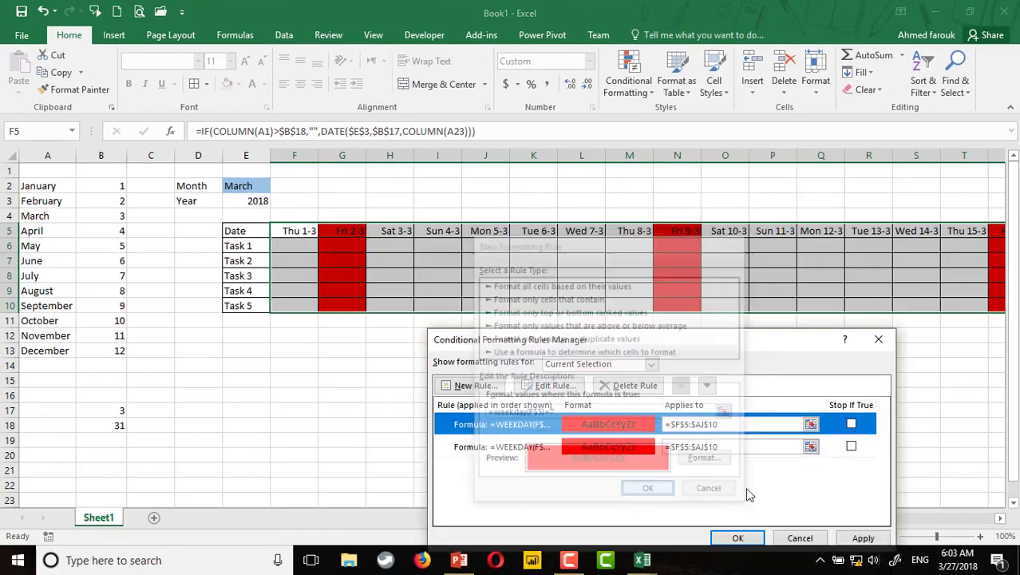
click(863, 537)
click(745, 536)
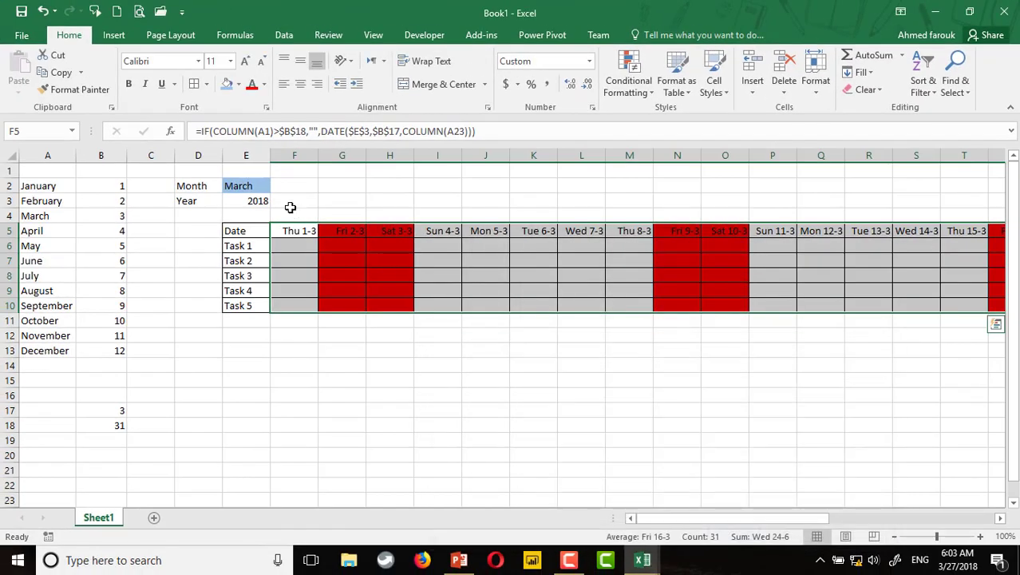
Step: Set the calendar's year in E3 to 2015 and choose July as the month in E2
click(240, 186)
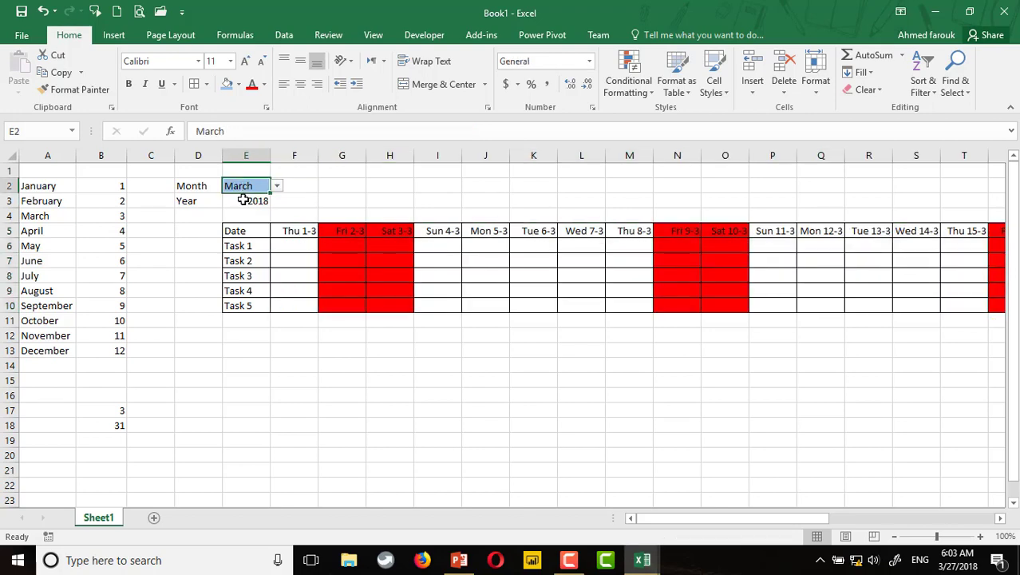
click(243, 200)
text(2015)
key(Return)
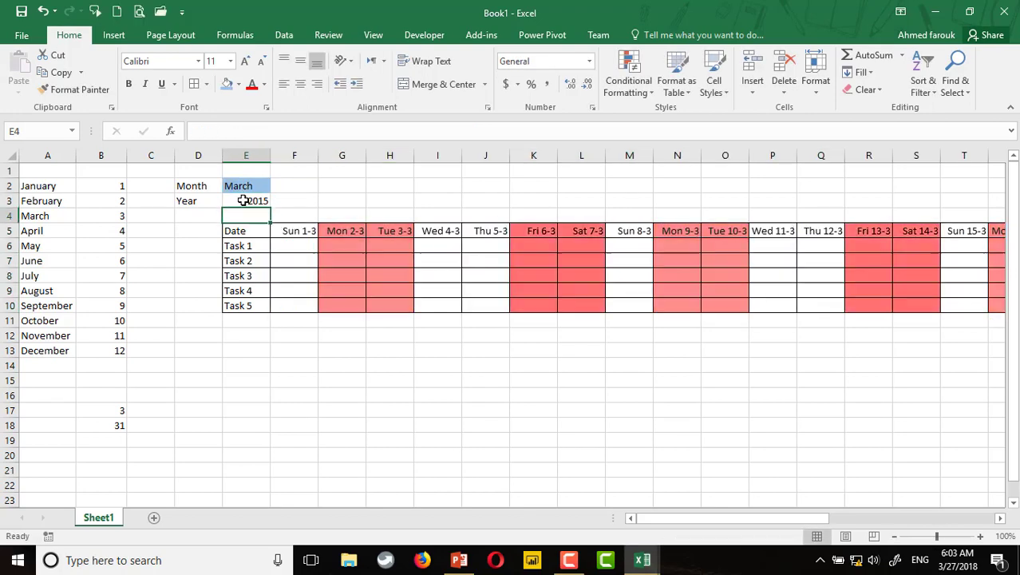
click(248, 185)
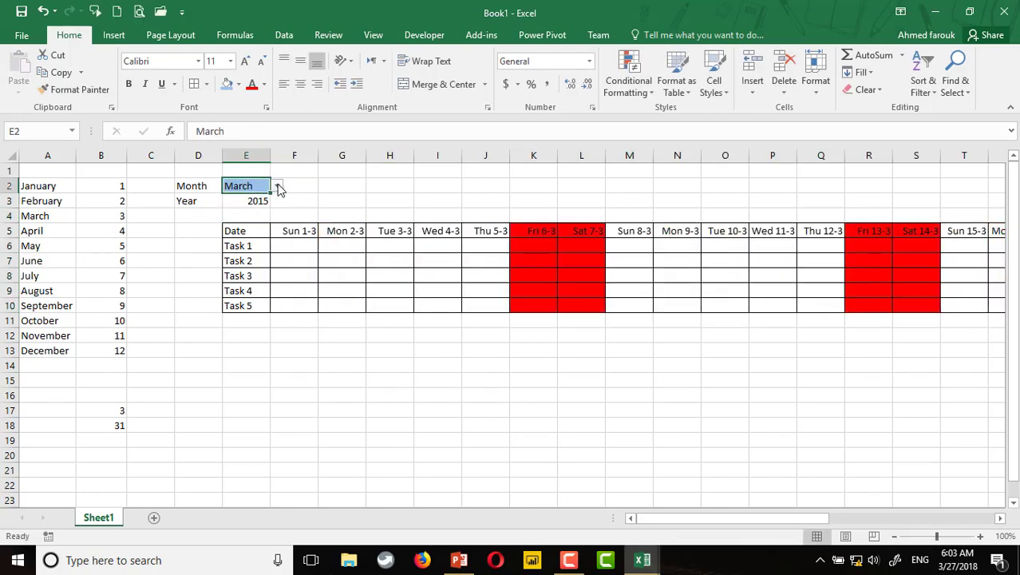
click(276, 185)
click(254, 239)
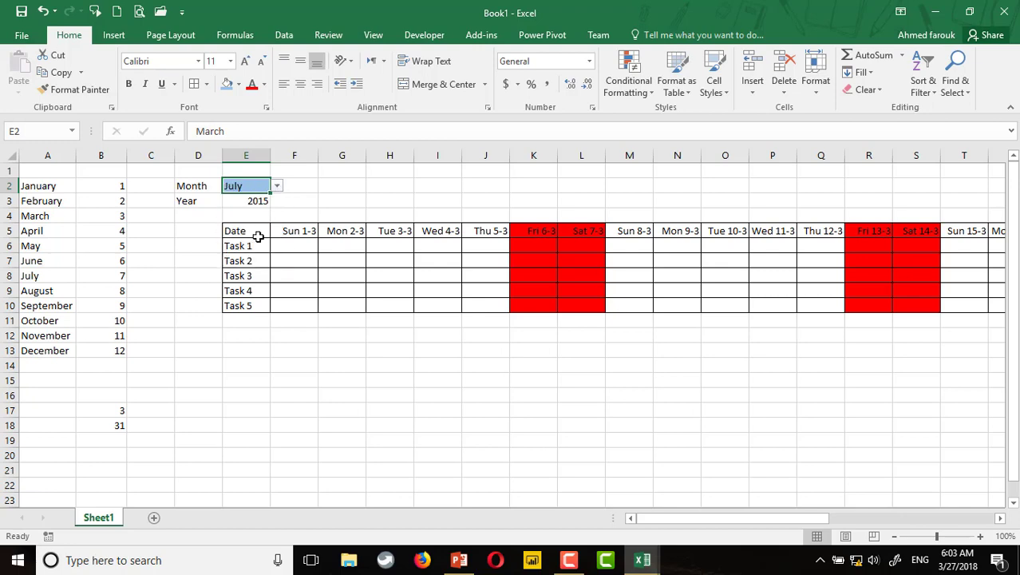